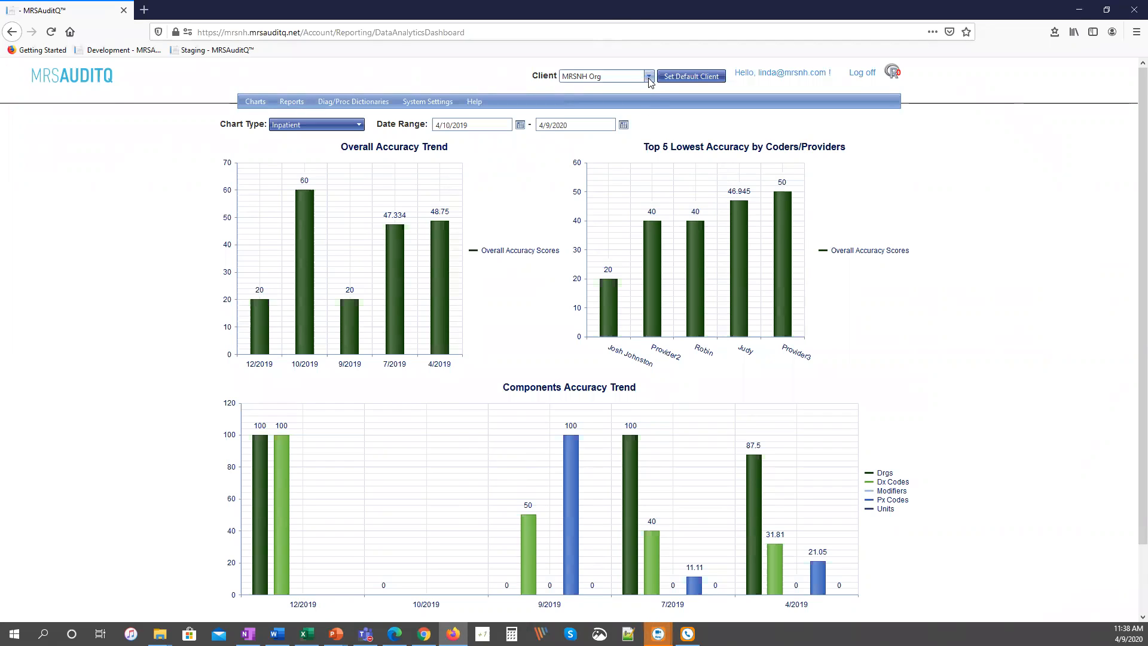
Switch the client to Linda's World and open its Coders/Providers dictionary.
click(649, 77)
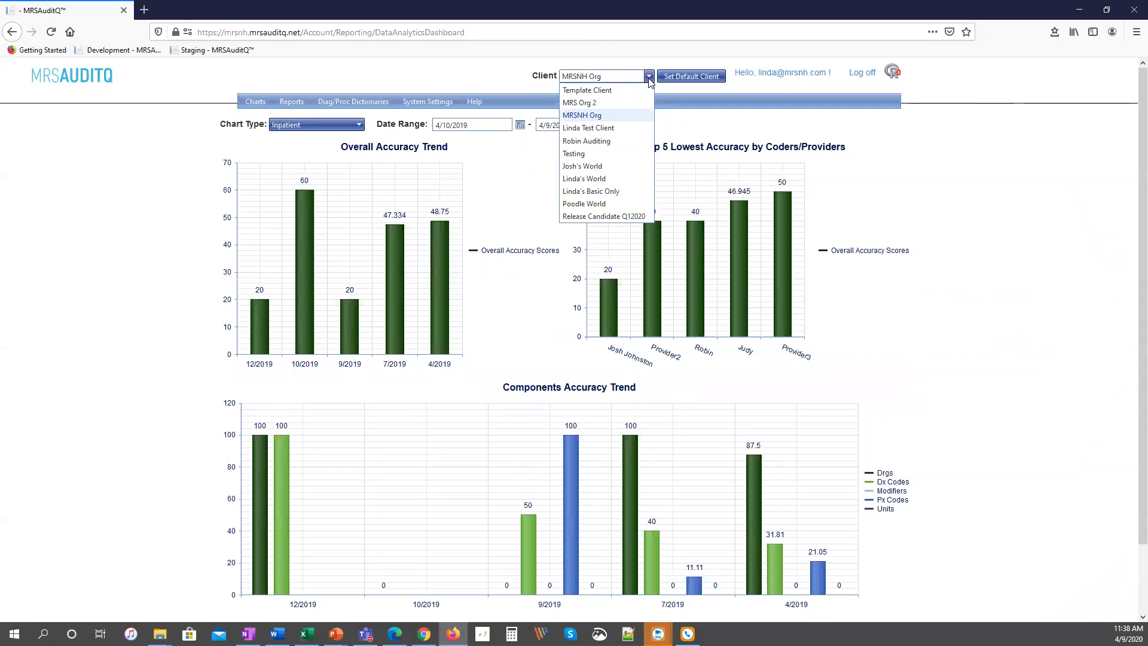
click(609, 179)
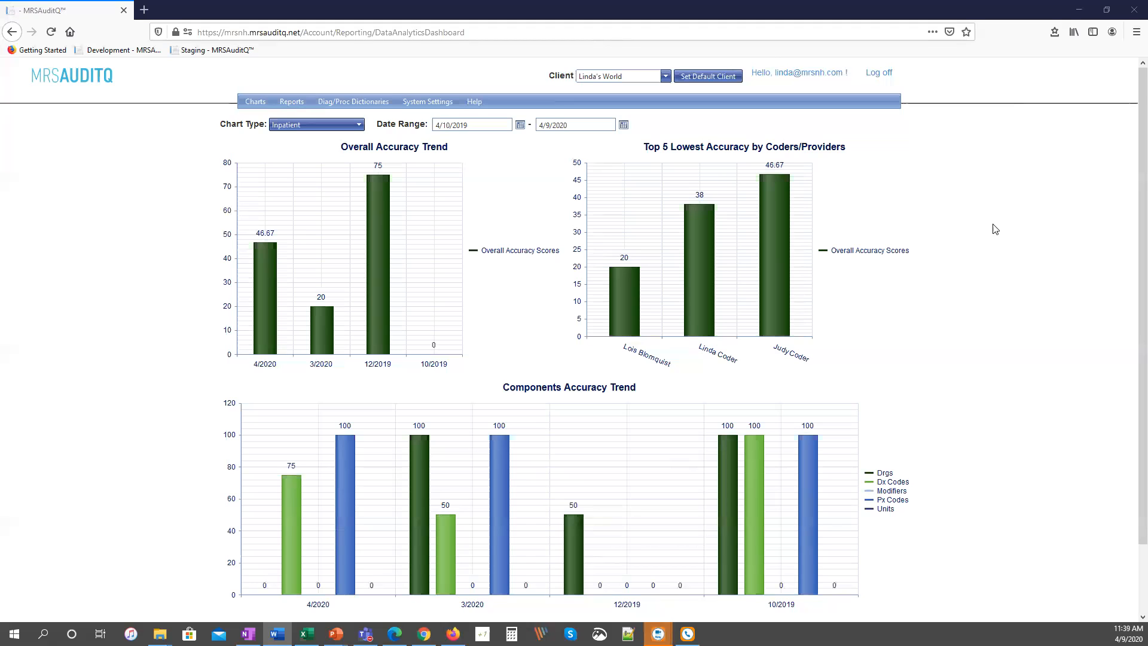
mouse_move(432, 105)
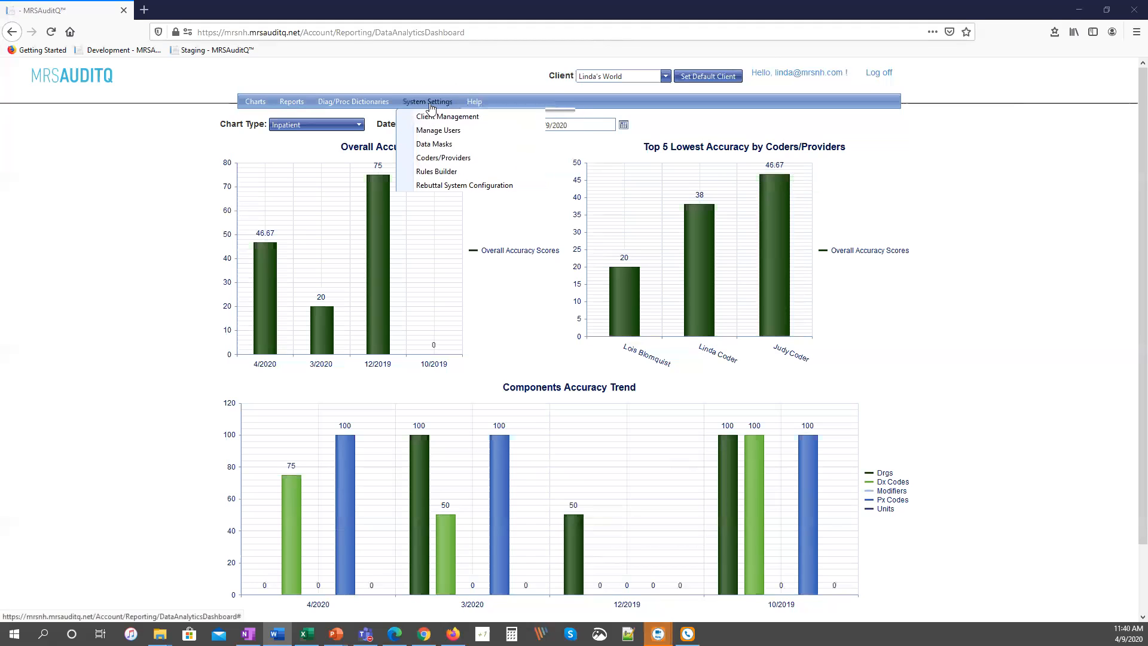
click(432, 159)
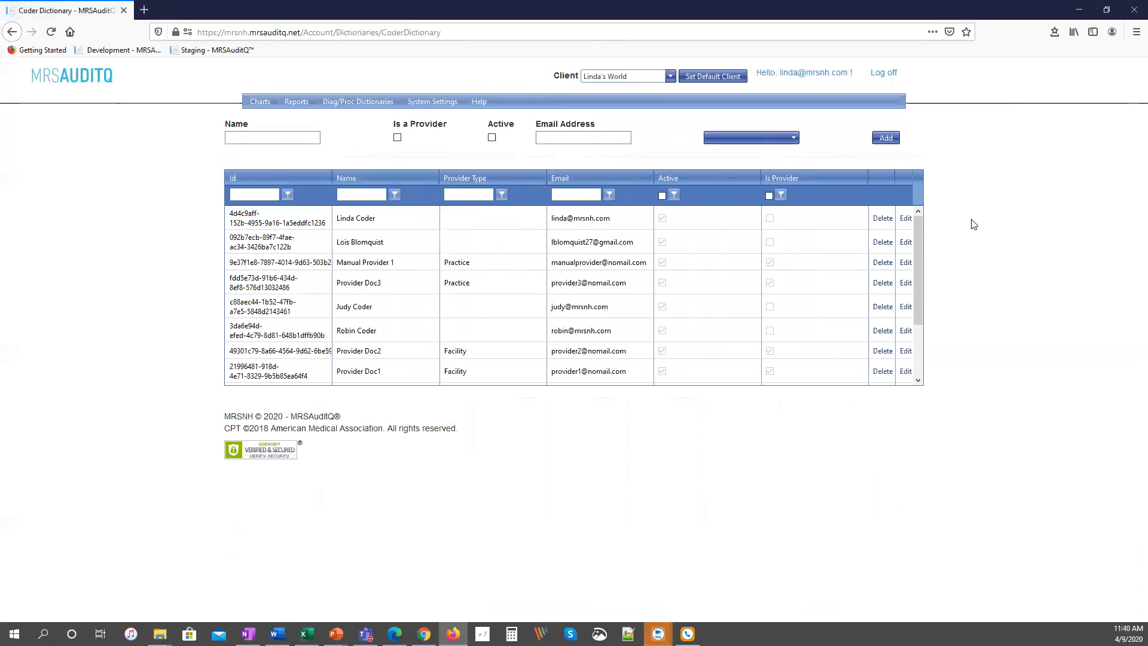
Open the Rules Builder and choose the General Rule category.
mouse_move(431, 107)
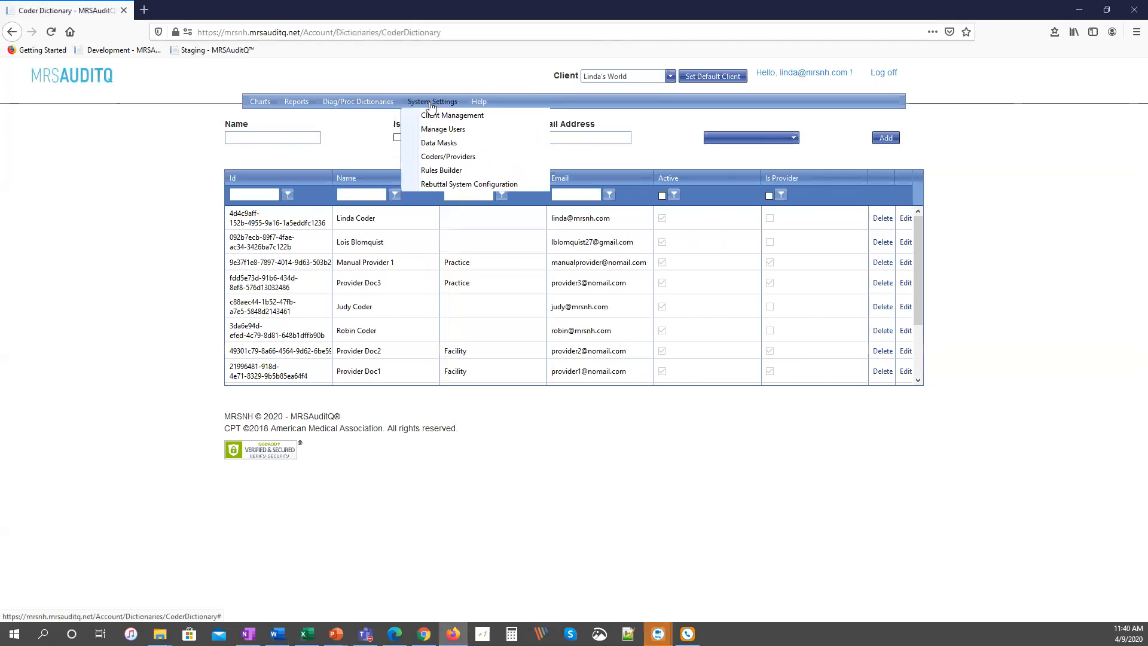
click(433, 172)
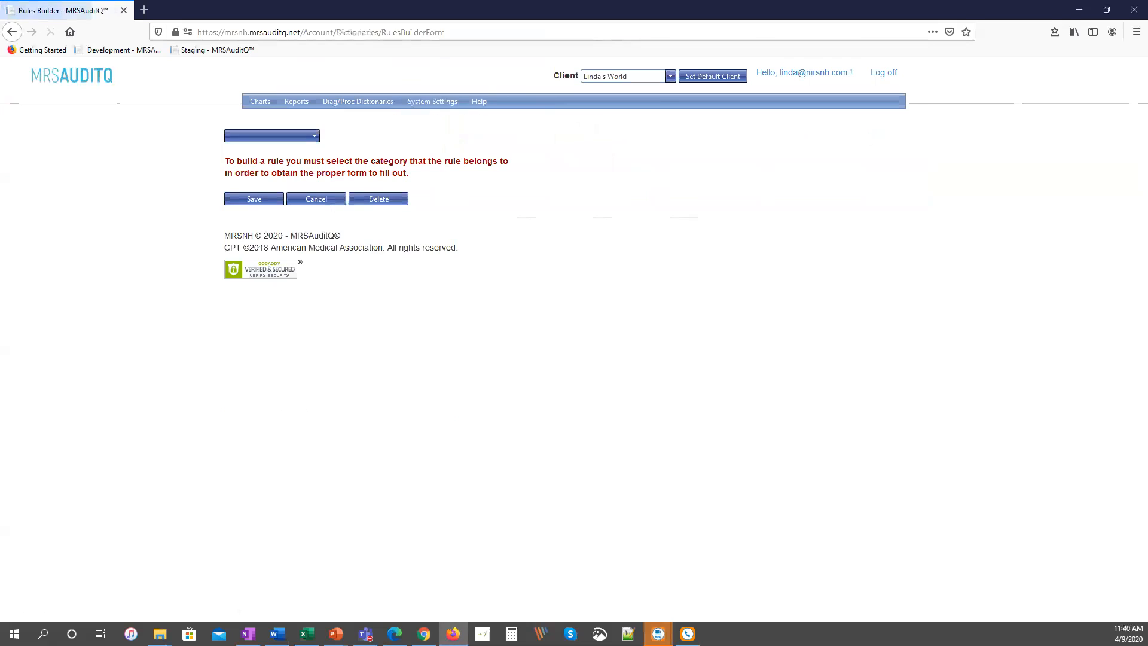
key(alt+Tab)
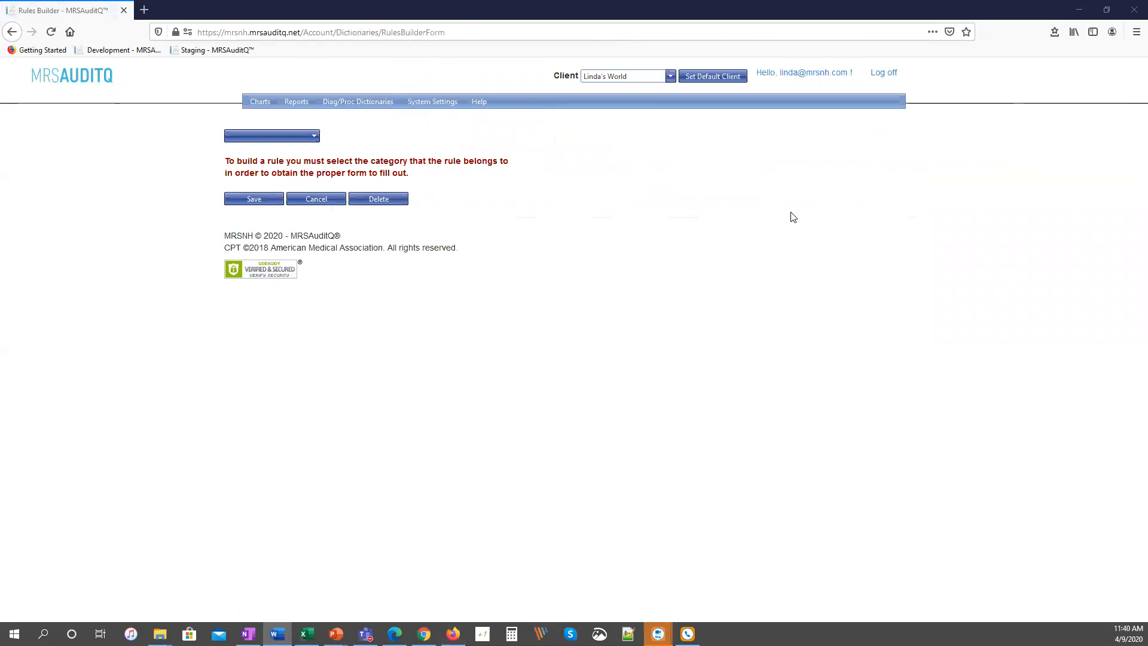
click(308, 136)
click(293, 159)
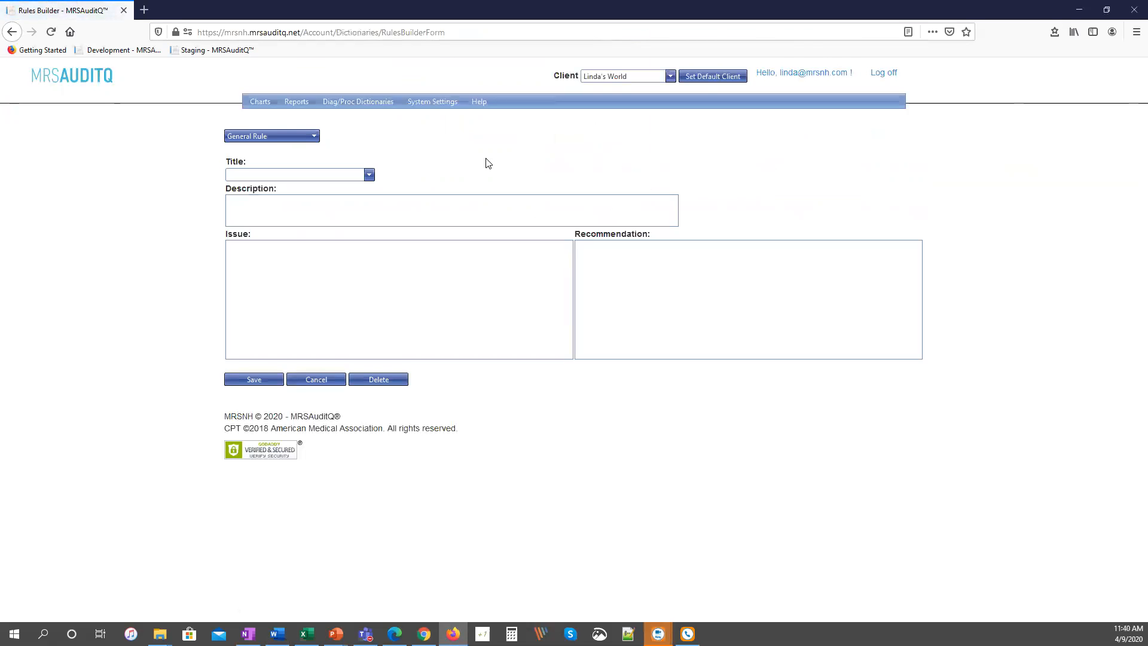
Load the COPD Exacerbation with Pneumonia rule and read its issue and full recommendation text.
click(370, 175)
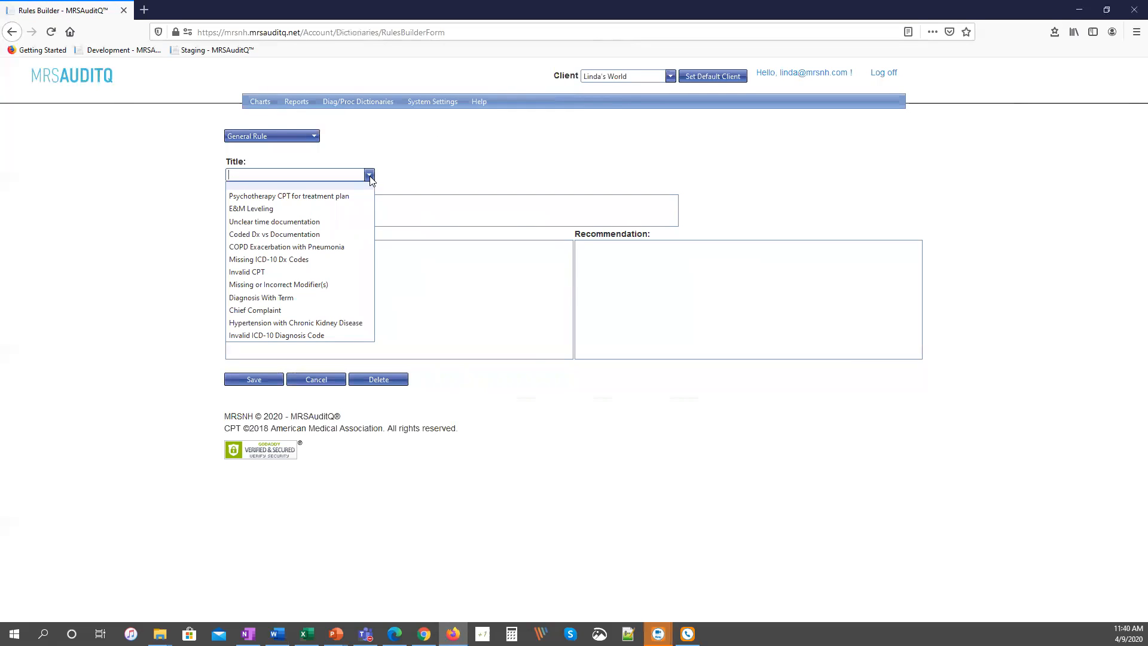
click(338, 247)
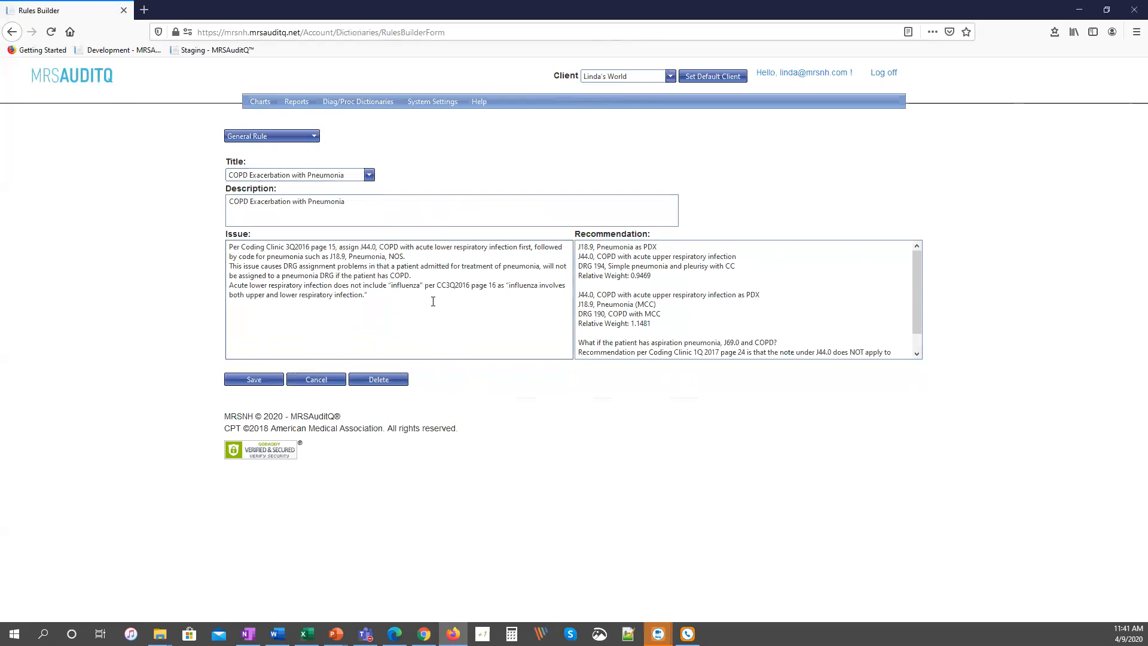
click(918, 325)
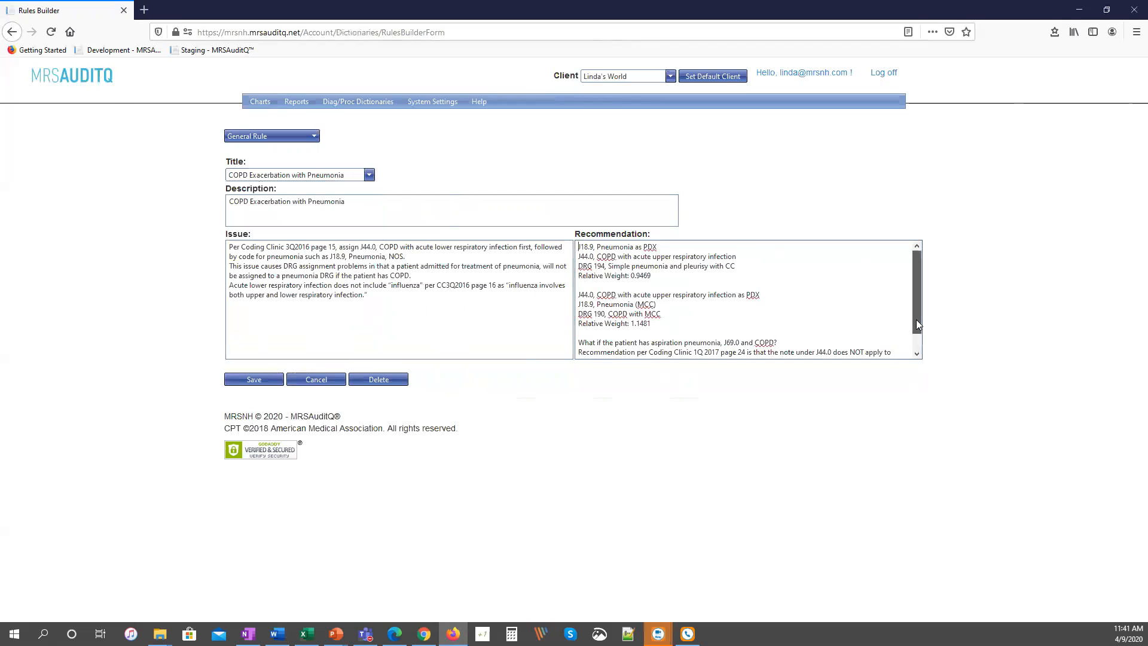
drag(918, 325, 918, 340)
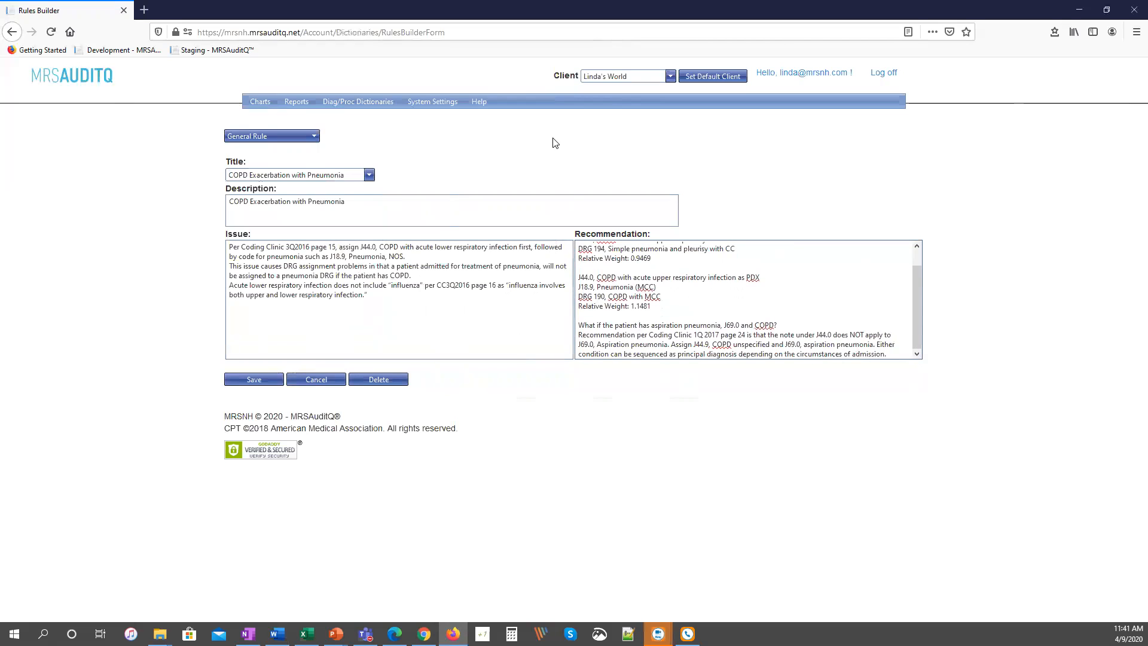
Open Chart Entry to select charts for a review.
mouse_move(259, 102)
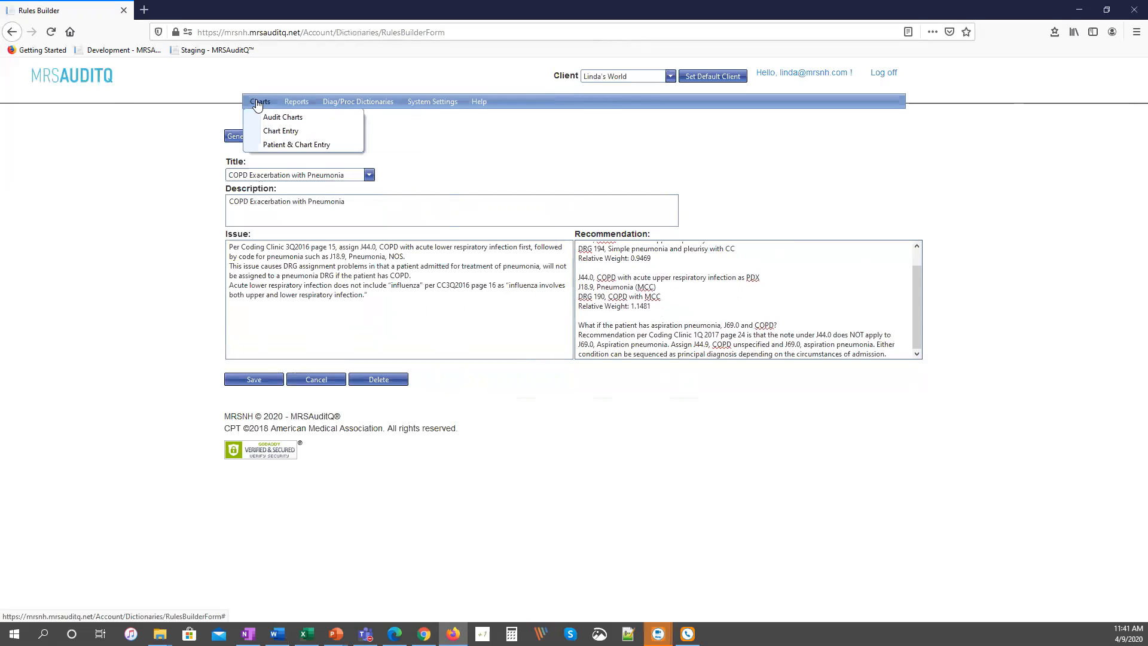
click(278, 132)
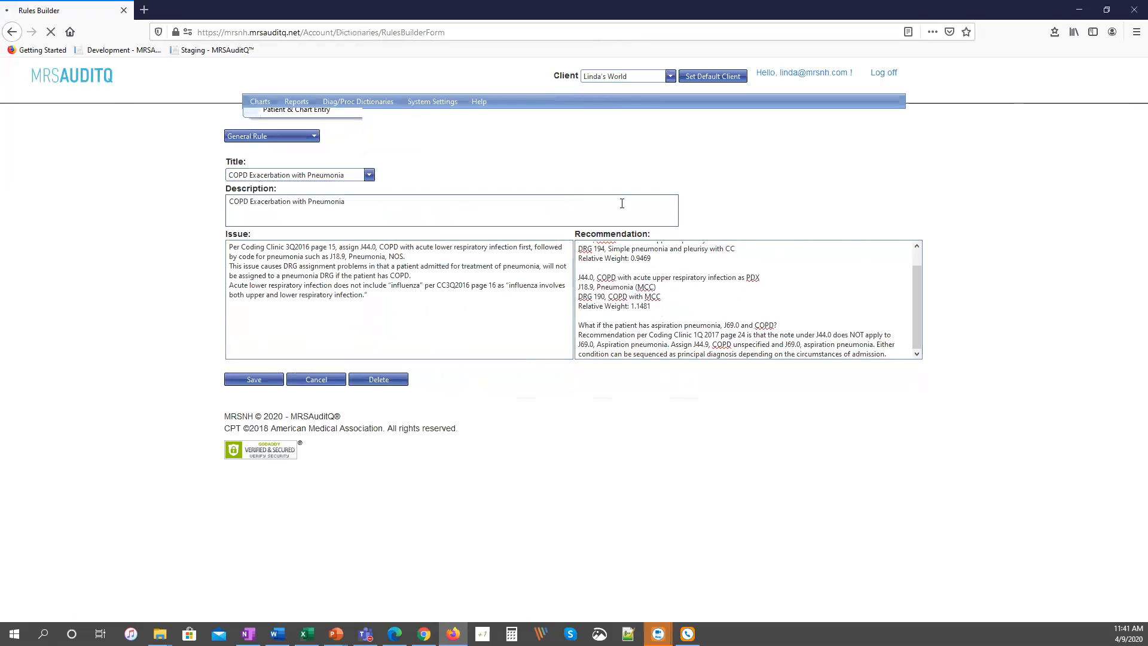
key(alt+Tab)
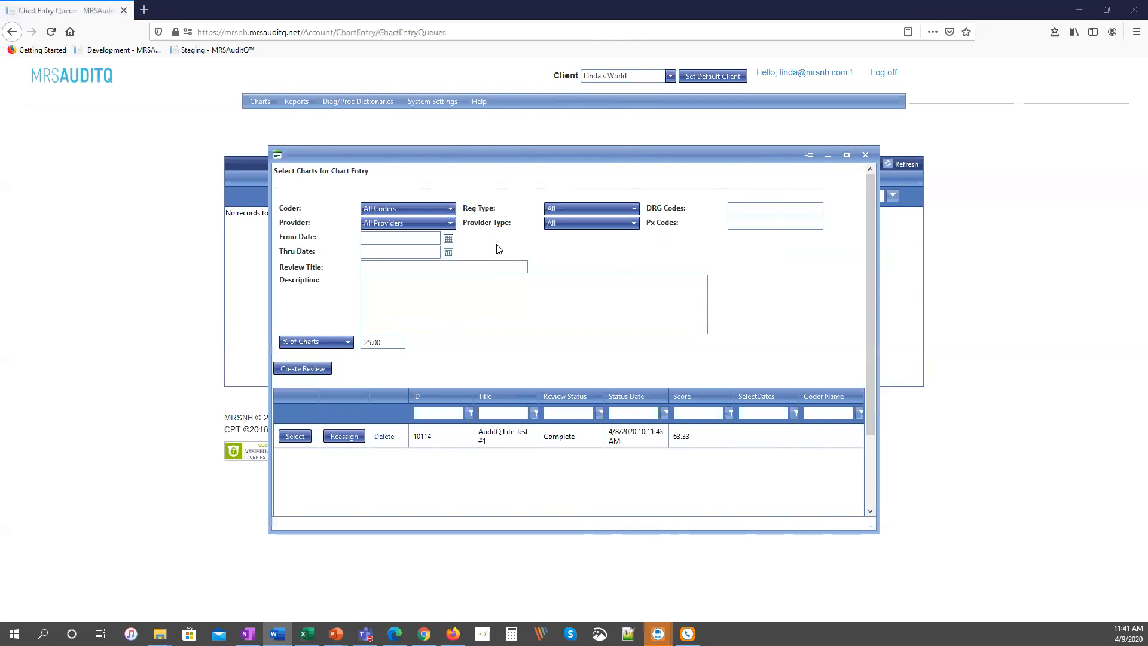
Examine the available Coder, Provider, Reg Type and Provider Type filter options for selecting charts.
click(451, 209)
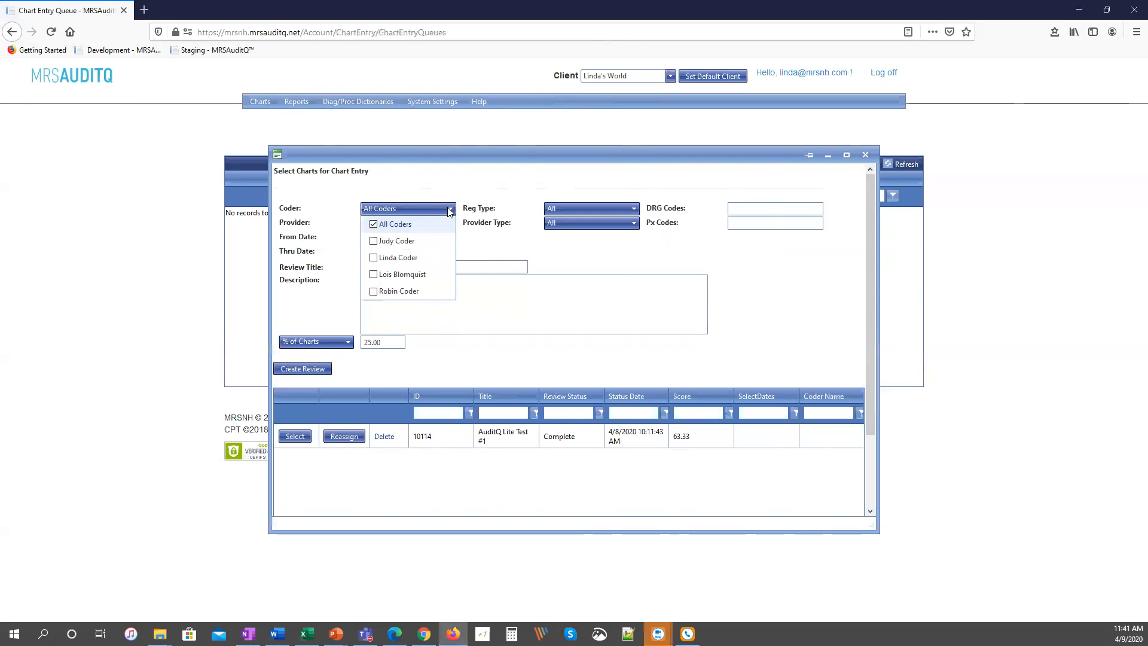
click(502, 246)
click(451, 224)
click(490, 249)
click(632, 209)
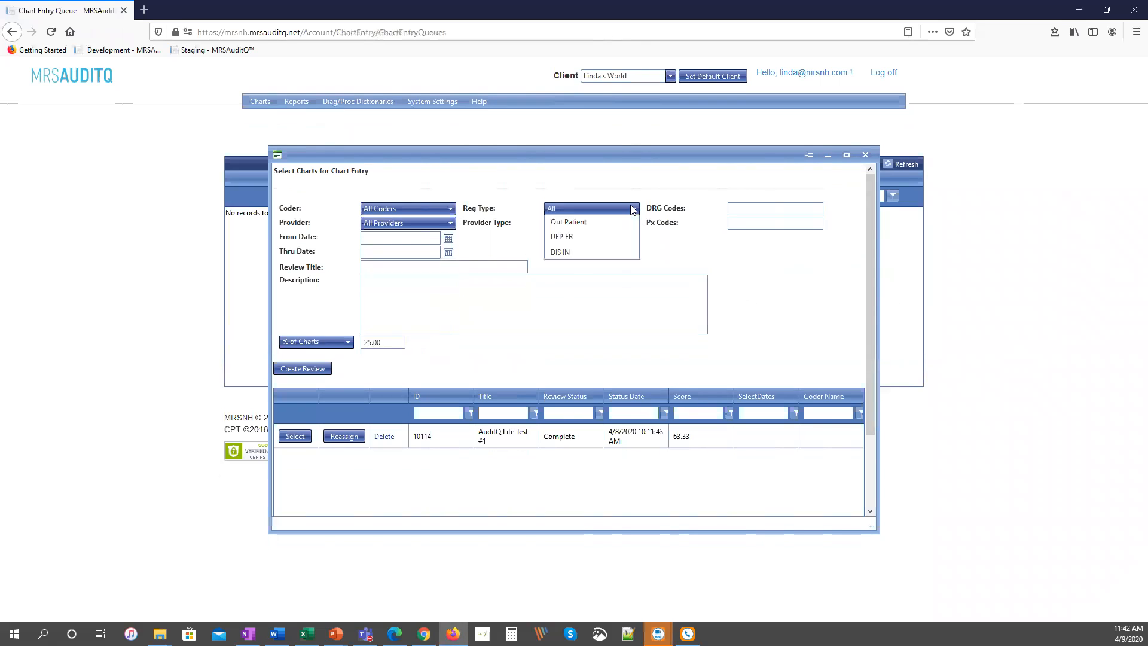
click(664, 197)
click(588, 224)
click(671, 258)
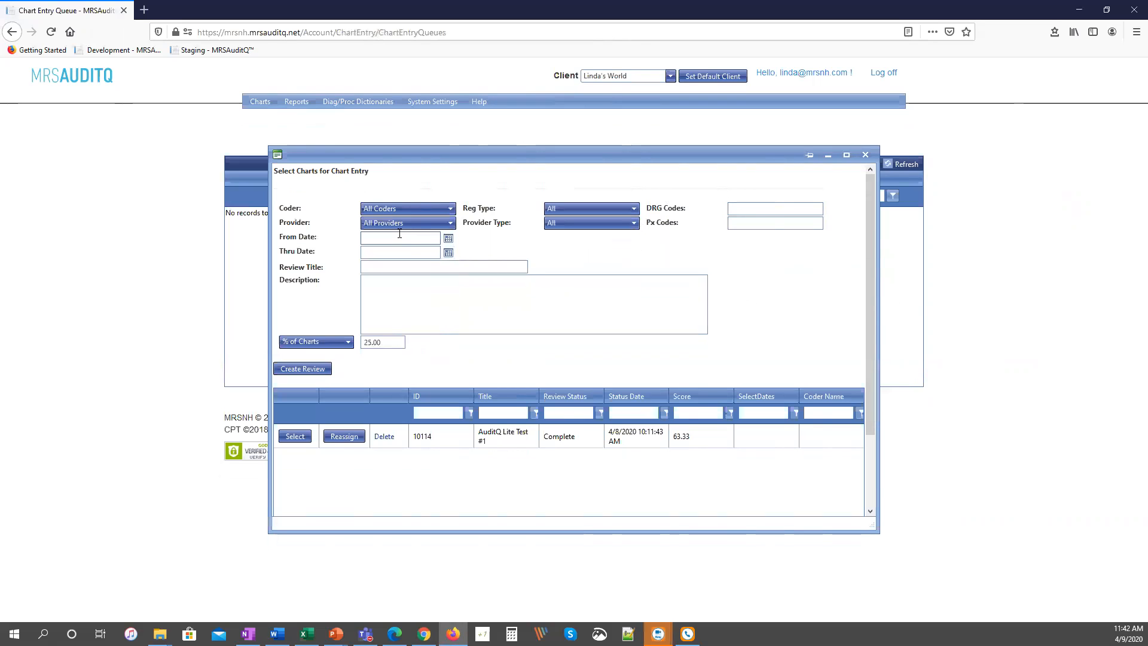
Change the review's chart selection basis to # of Charts.
click(441, 267)
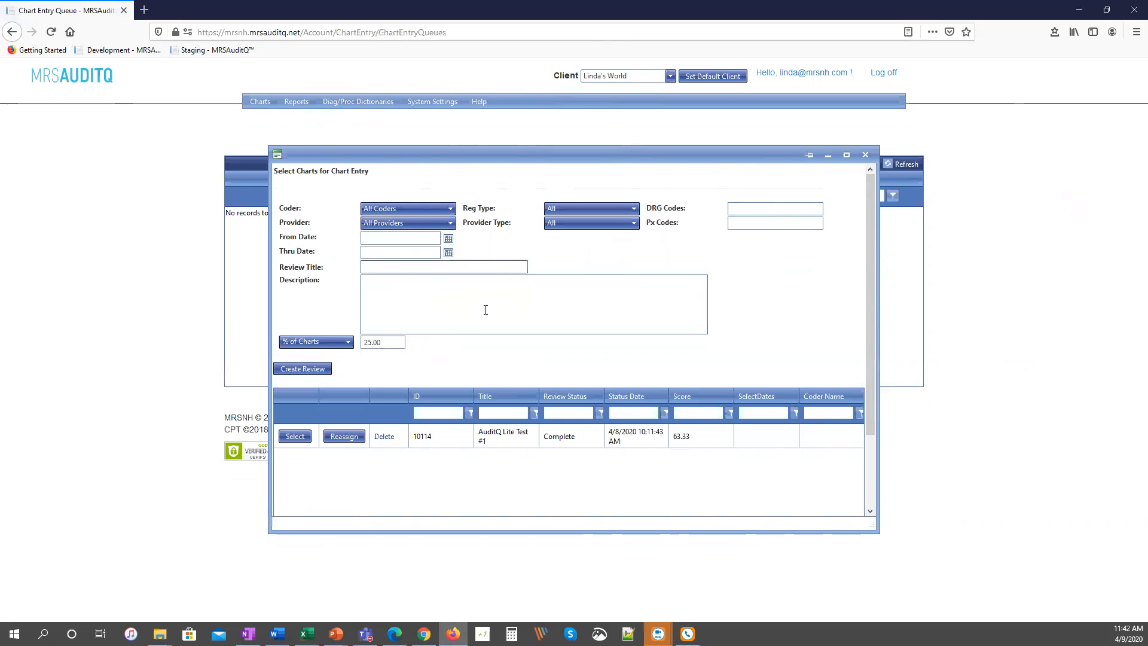
click(432, 306)
click(336, 345)
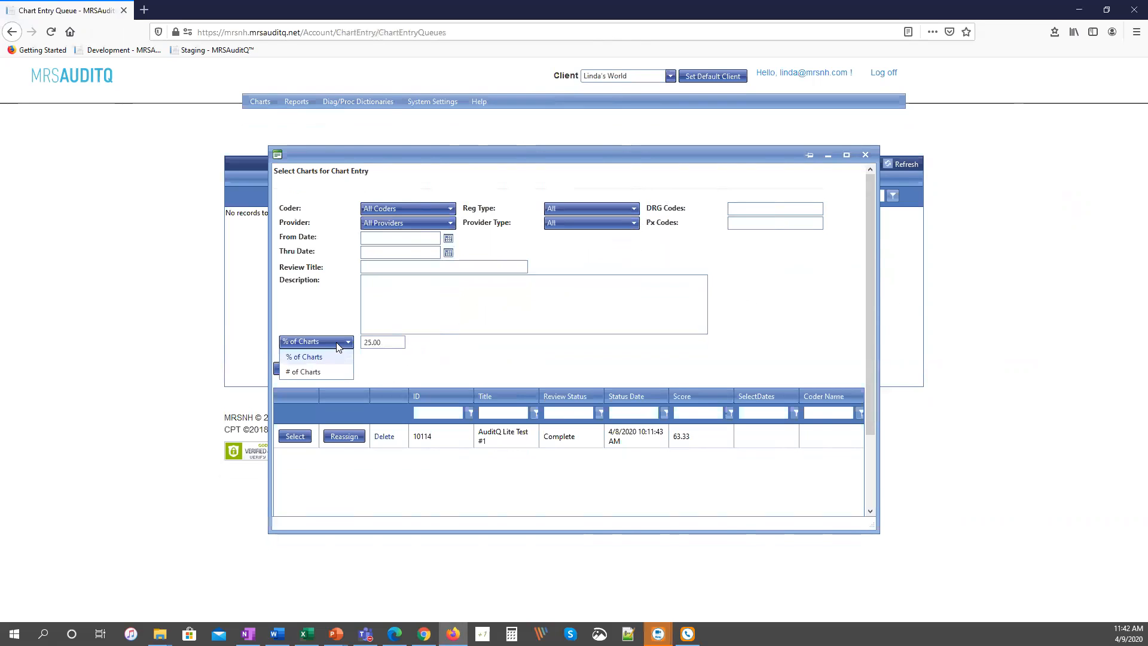
click(328, 371)
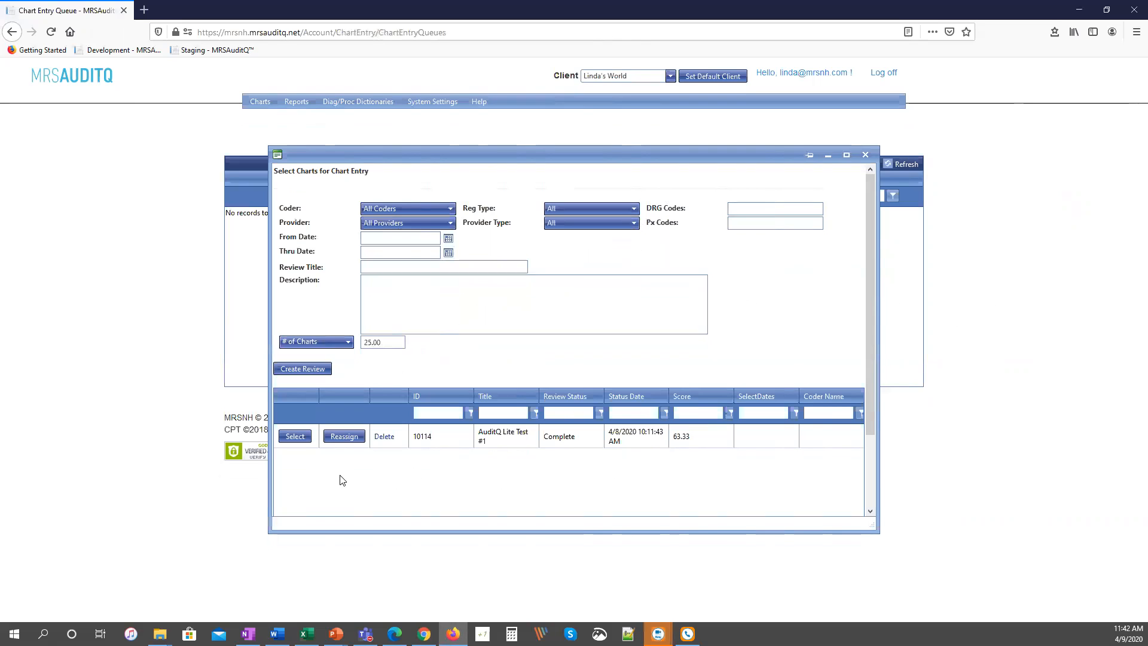
Select the AuditQ Lite Test #1 review and open its inpatient chart with the diagnosis entry form.
click(302, 440)
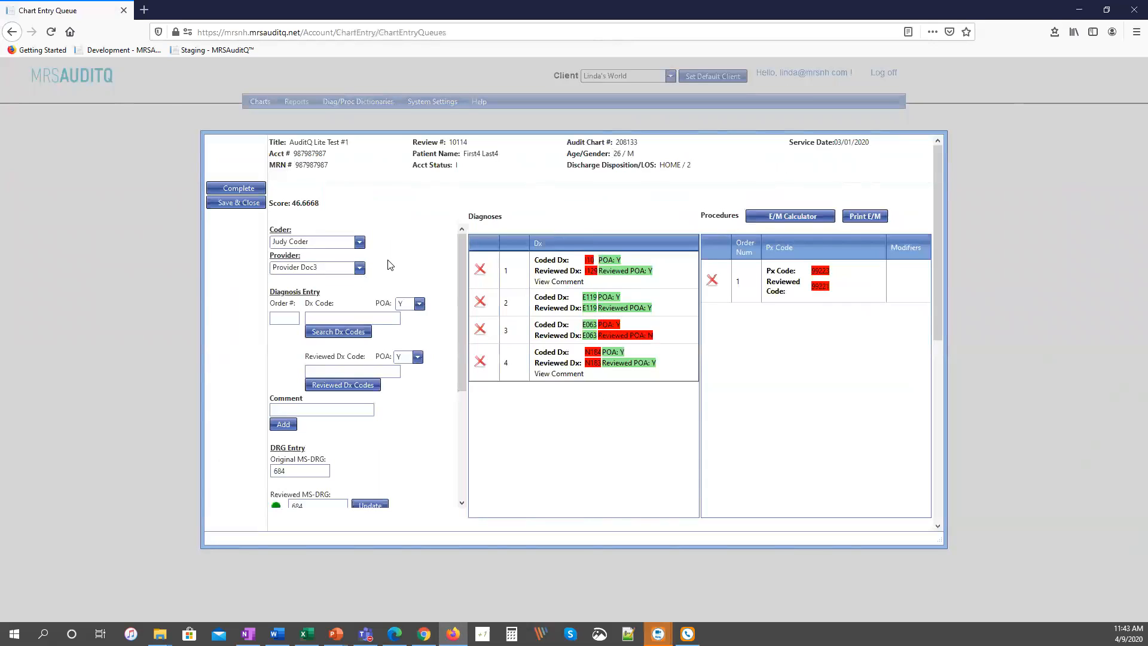
scroll(436, 375, down, 2)
scroll(437, 376, down, 3)
scroll(436, 376, up, 3)
Add diagnosis order 5 with Dx Code R05, Reviewed Dx Code R05 and the comment "Code Level Comment".
click(287, 261)
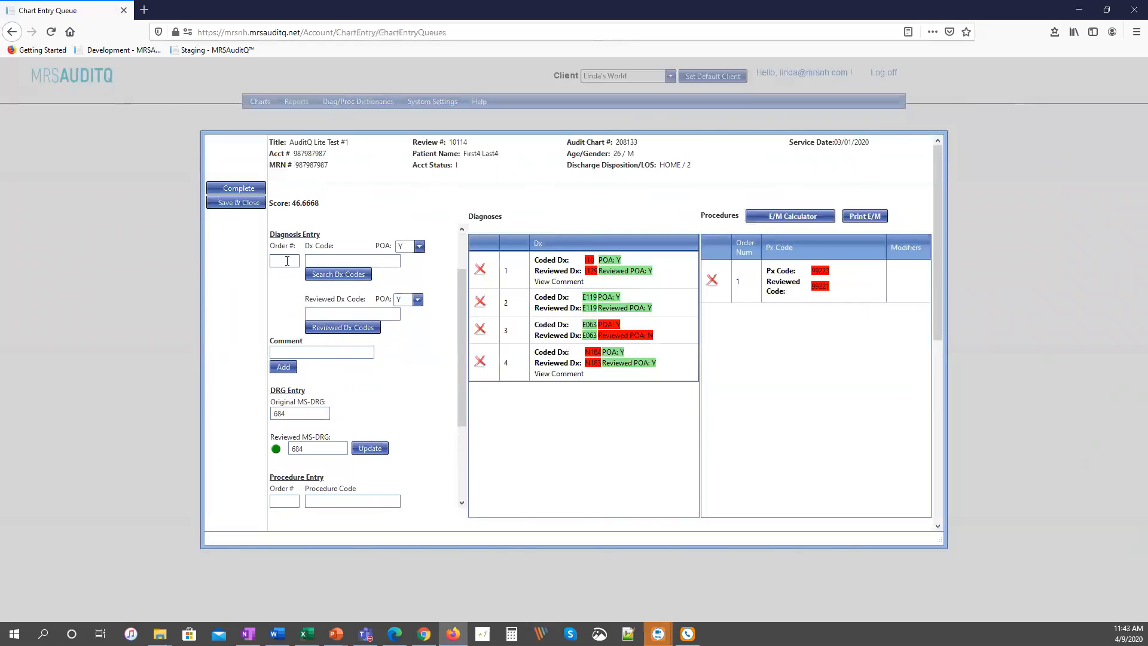
text(5)
key(Tab)
text(R05)
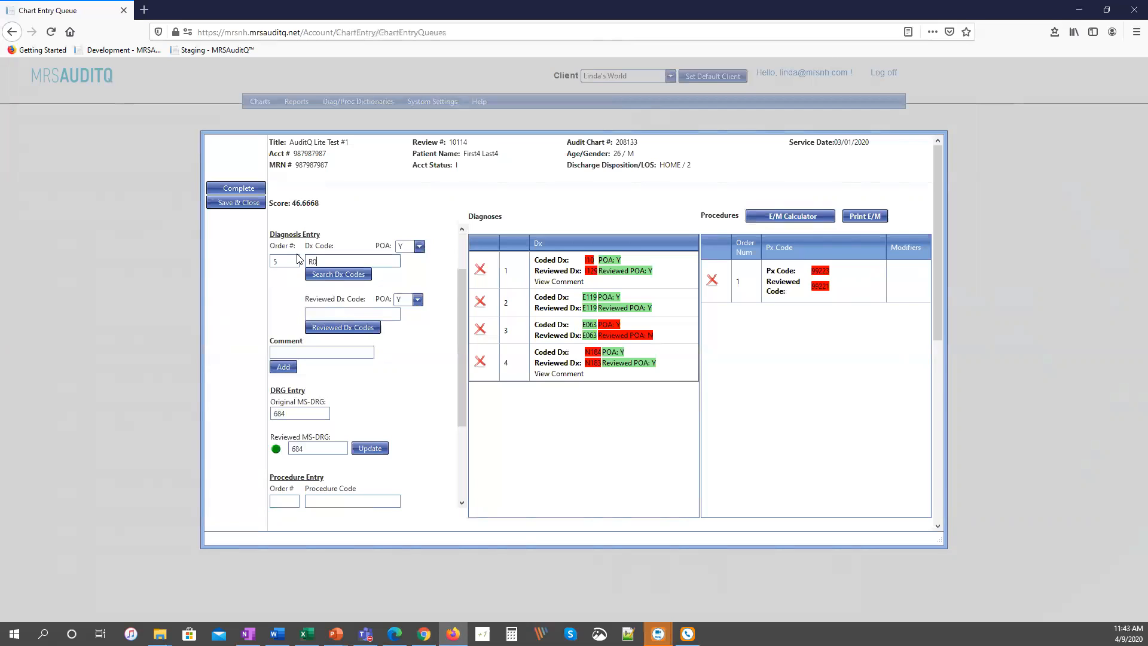
key(Tab)
key(Tab)
text(R05)
key(Tab)
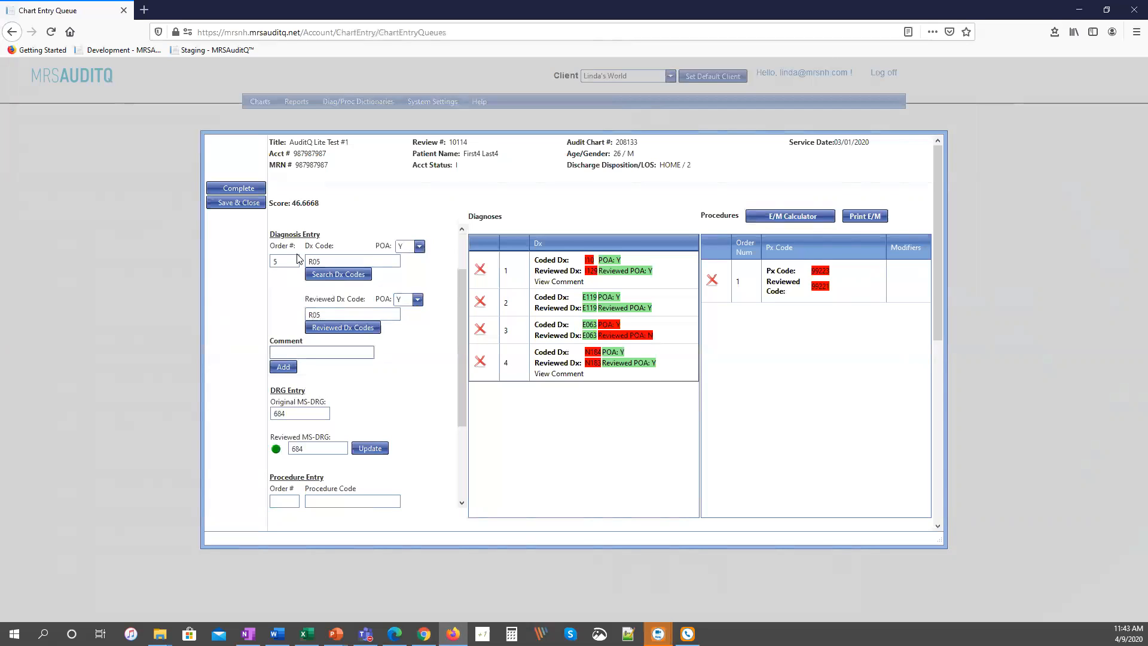
text(Code Level Comment)
key(Tab)
key(Return)
key(alt+Tab)
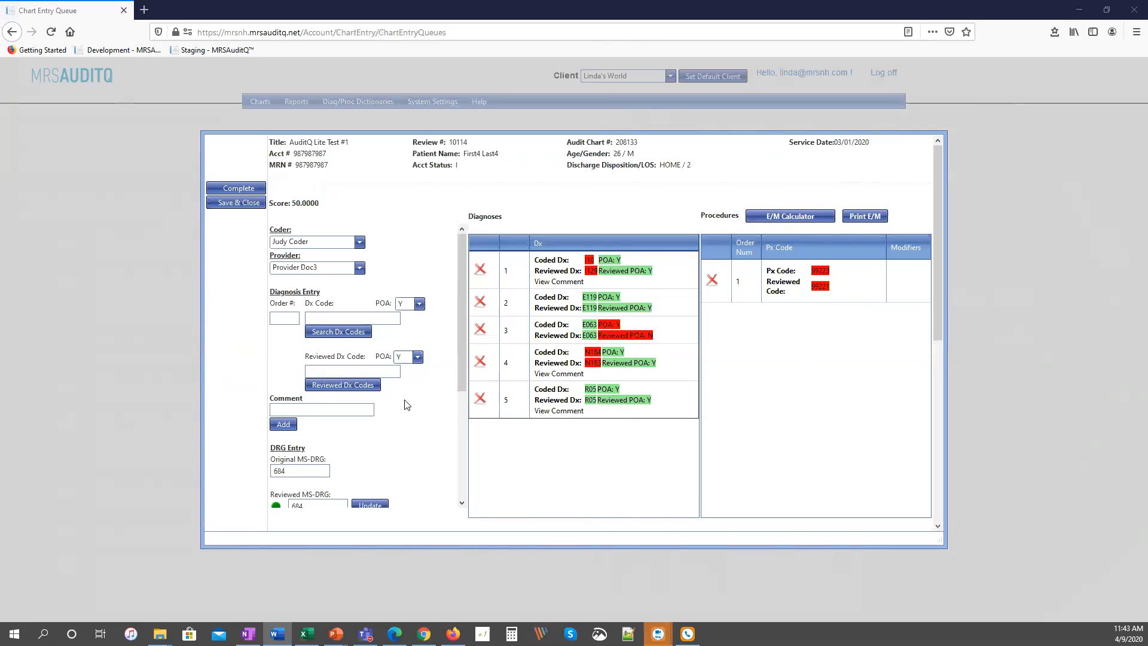
Examine the chart's DRG entry, procedure entry, general comments and the list of applied rules.
drag(460, 353, 460, 438)
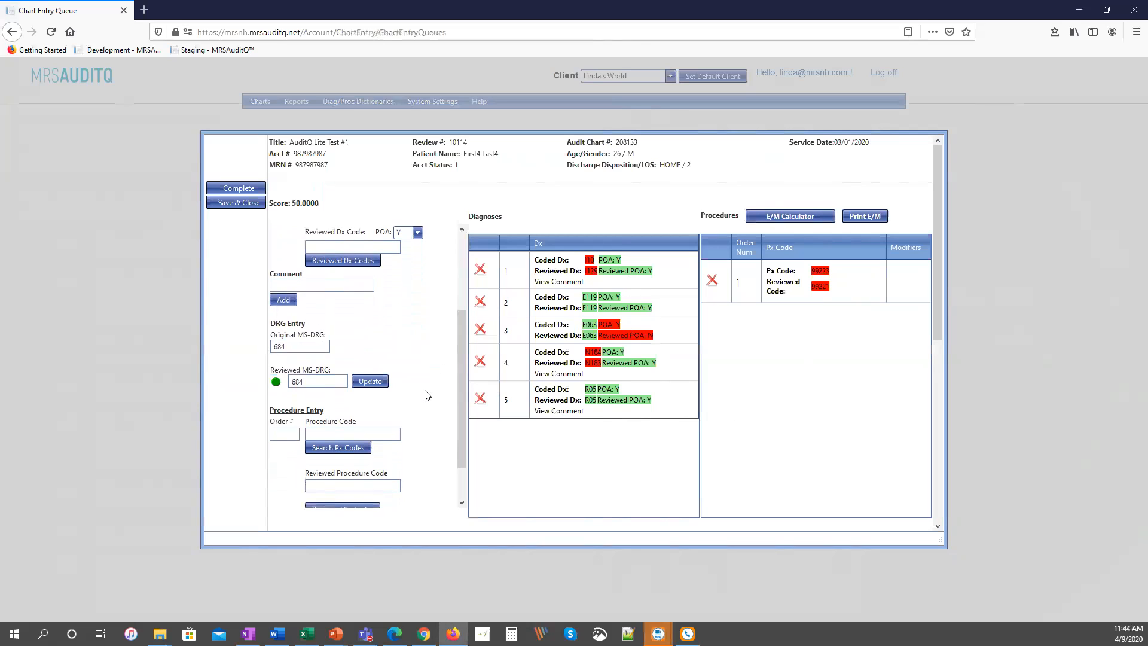
scroll(427, 395, down, 2)
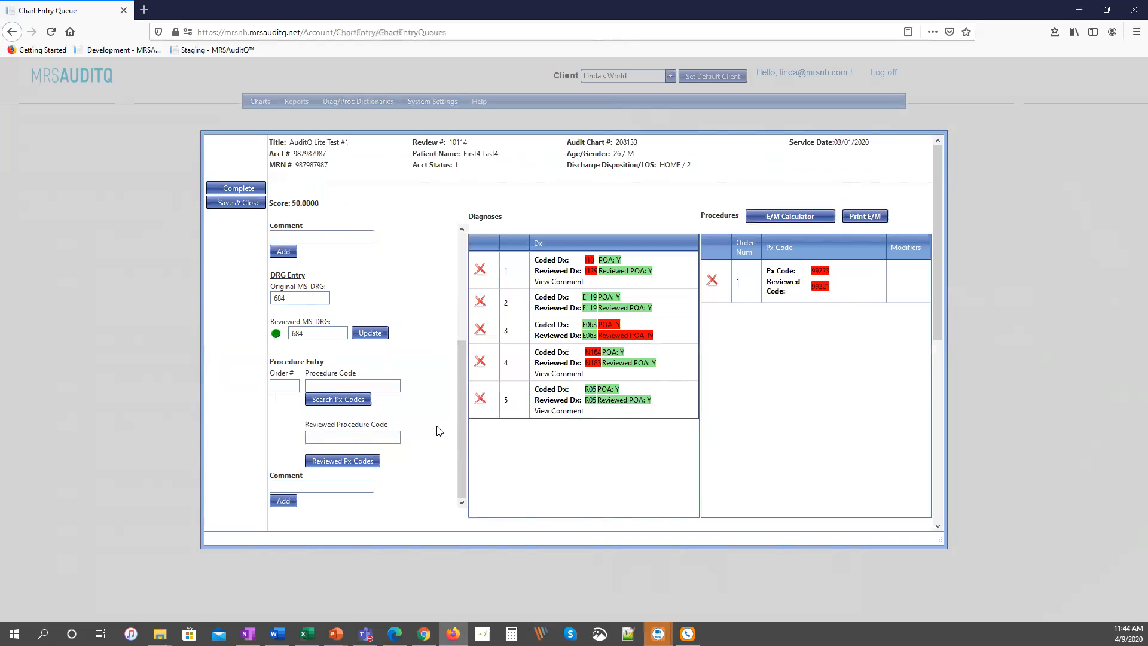
scroll(425, 429, down, 2)
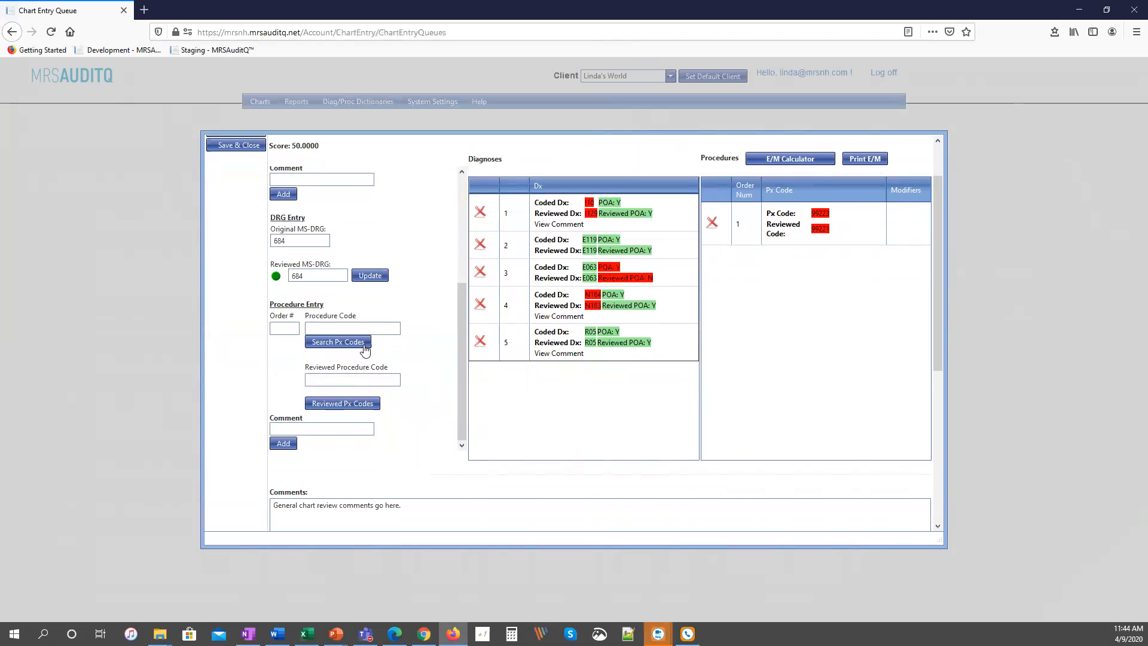
scroll(431, 406, down, 1)
scroll(431, 406, down, 5)
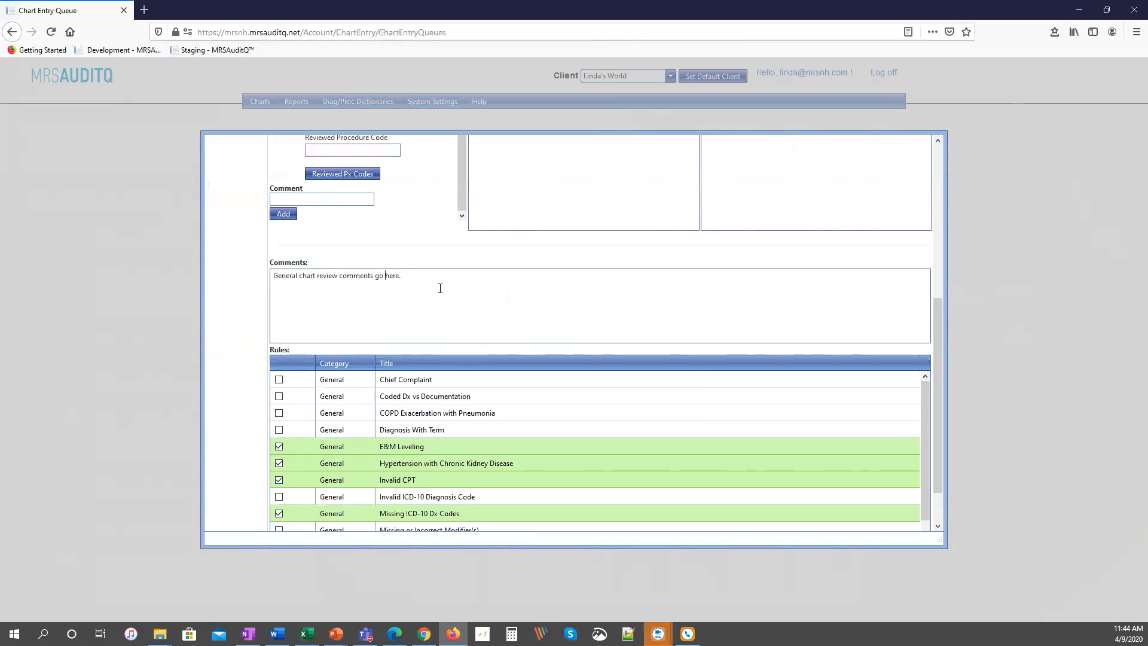
click(430, 277)
scroll(549, 323, down, 2)
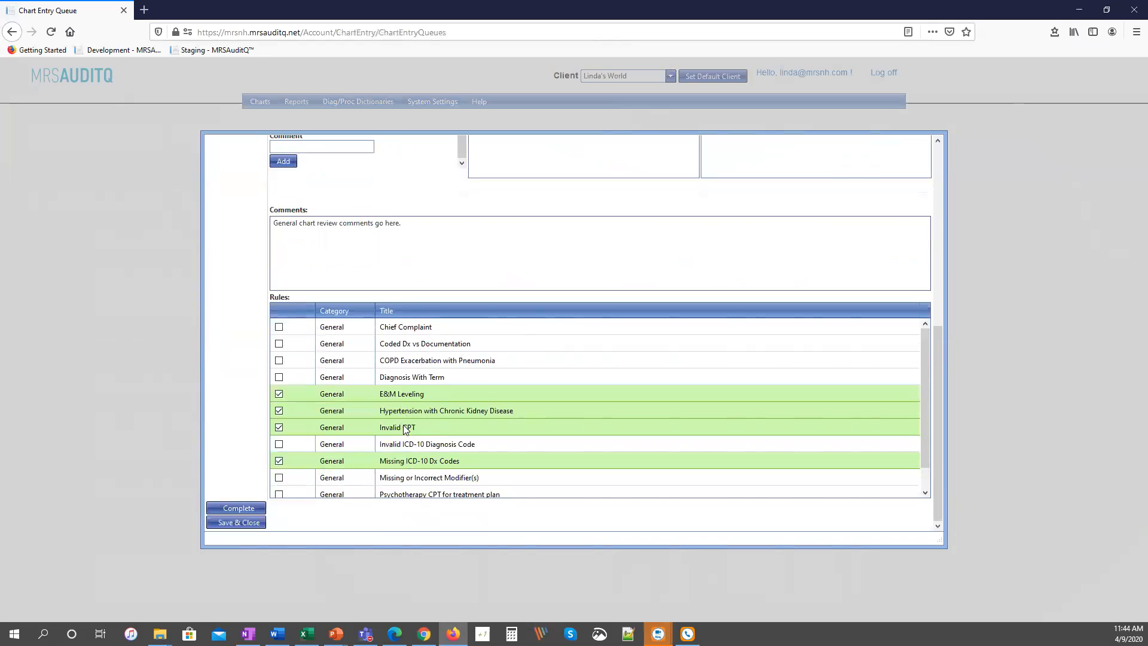
scroll(405, 478, down, 1)
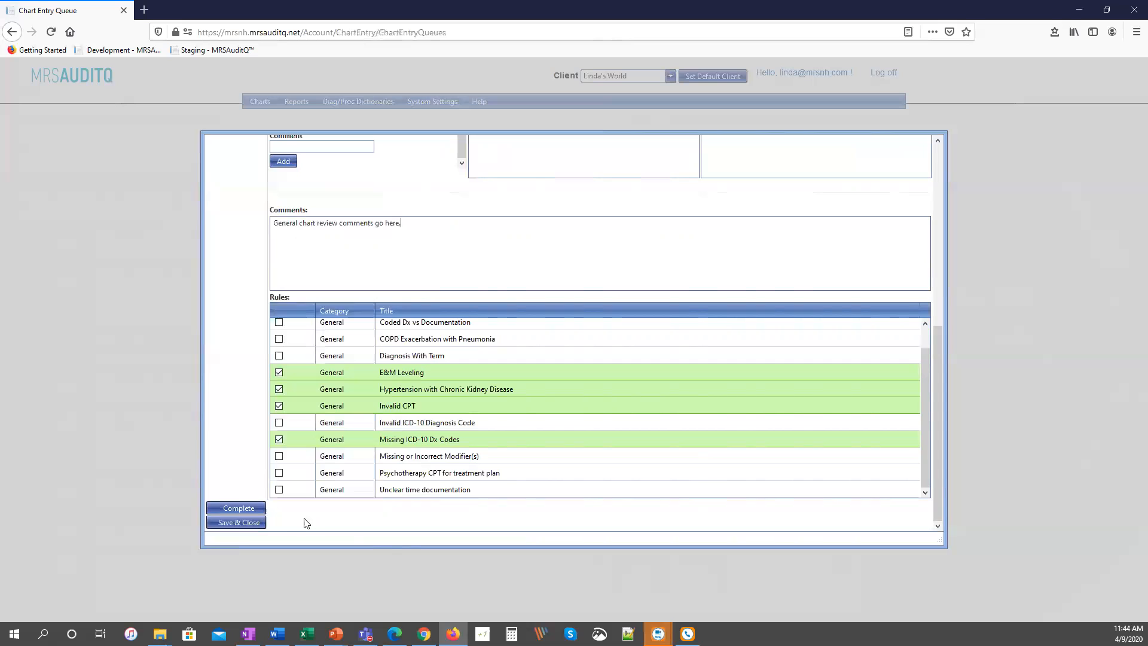
Save and close the chart review, and open the Coder/Provider Reports.
click(243, 524)
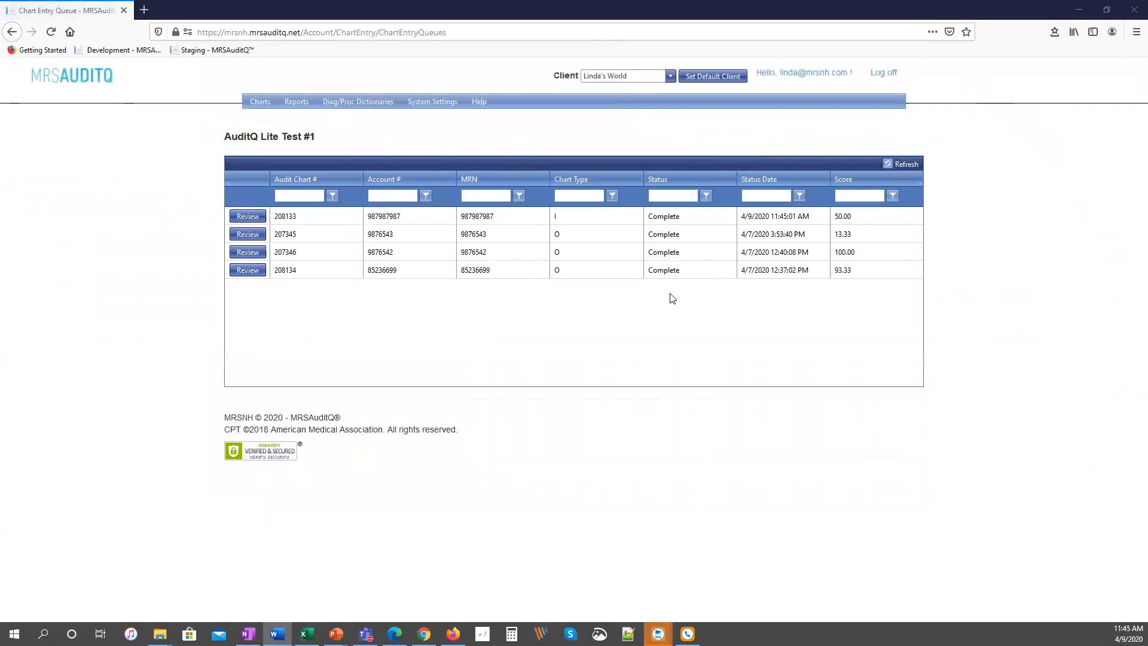
mouse_move(296, 104)
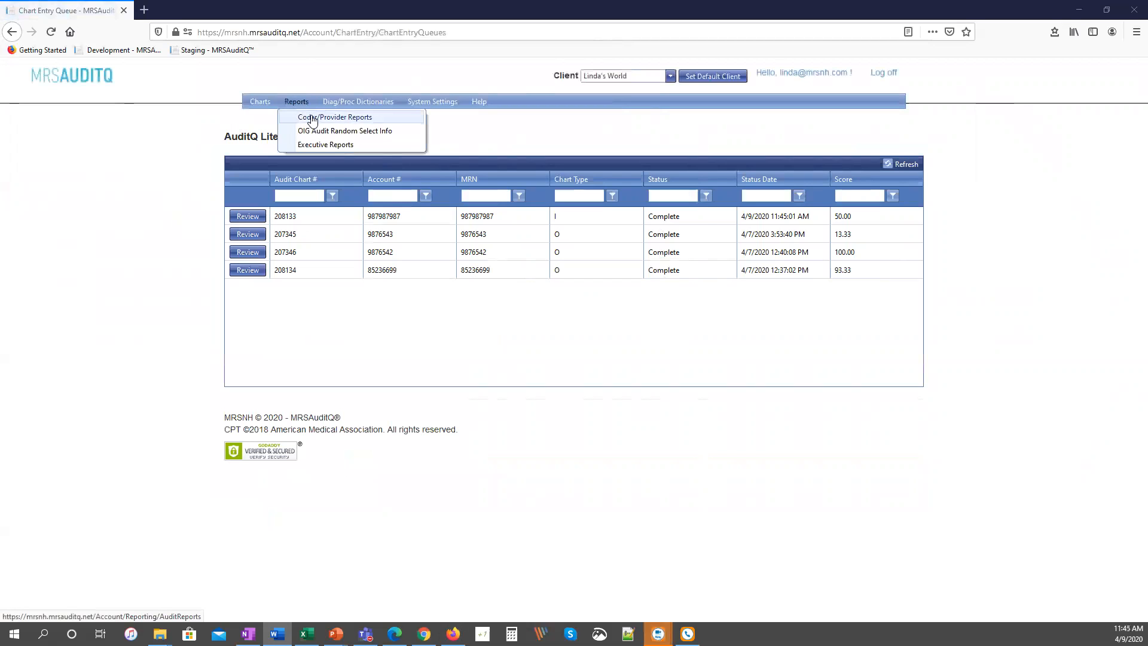
click(311, 118)
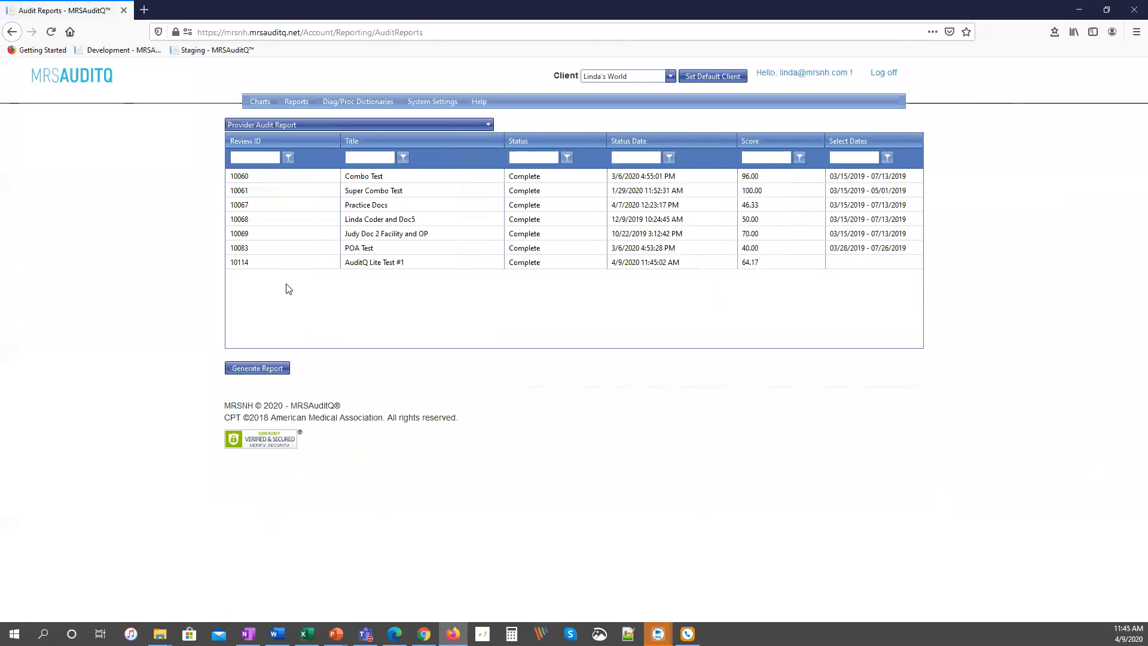
Generate the Provider Audit Report for the AuditQ Lite Test #1 review and examine its score summaries and chart audit detail.
click(391, 261)
click(258, 367)
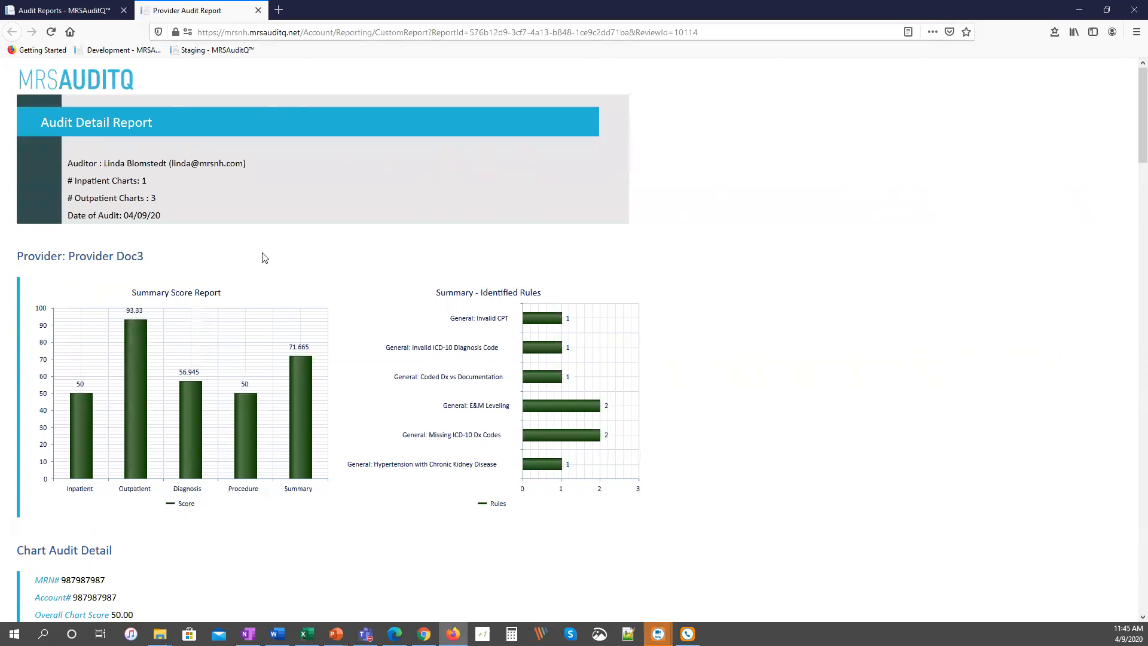
scroll(341, 278, down, 3)
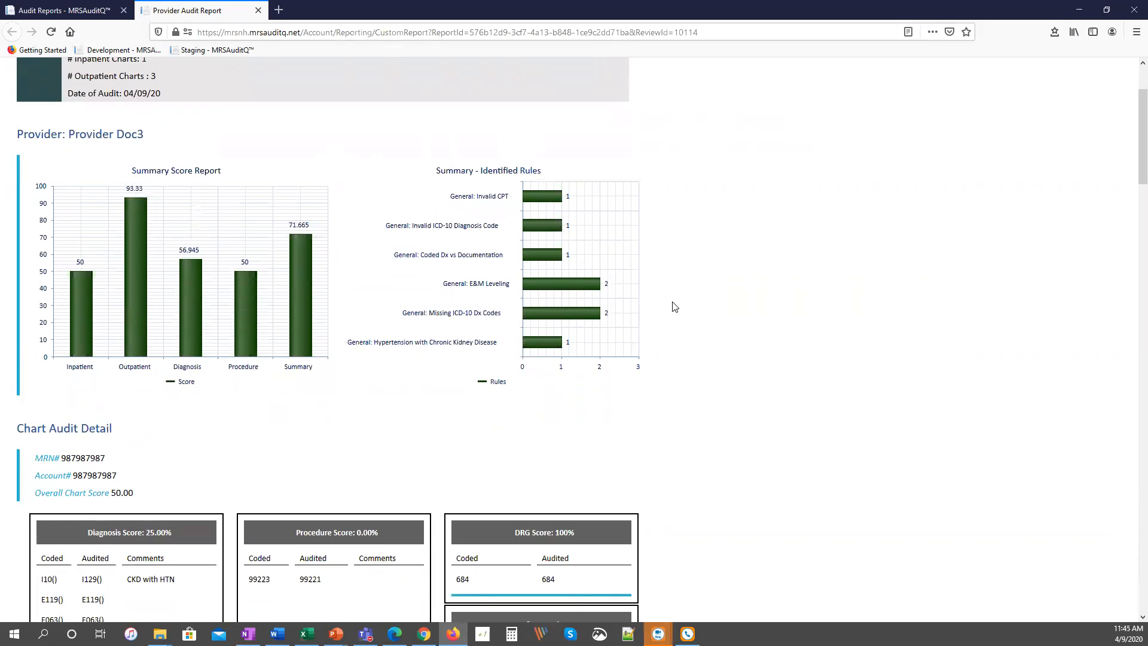
scroll(674, 307, up, 1)
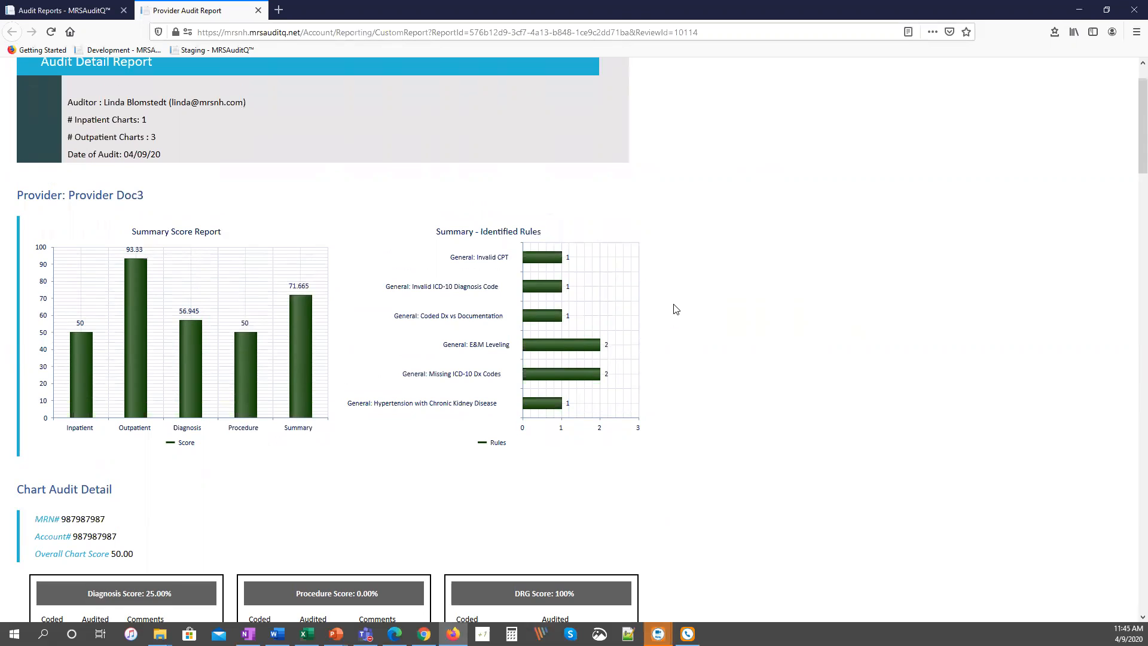
scroll(675, 309, down, 6)
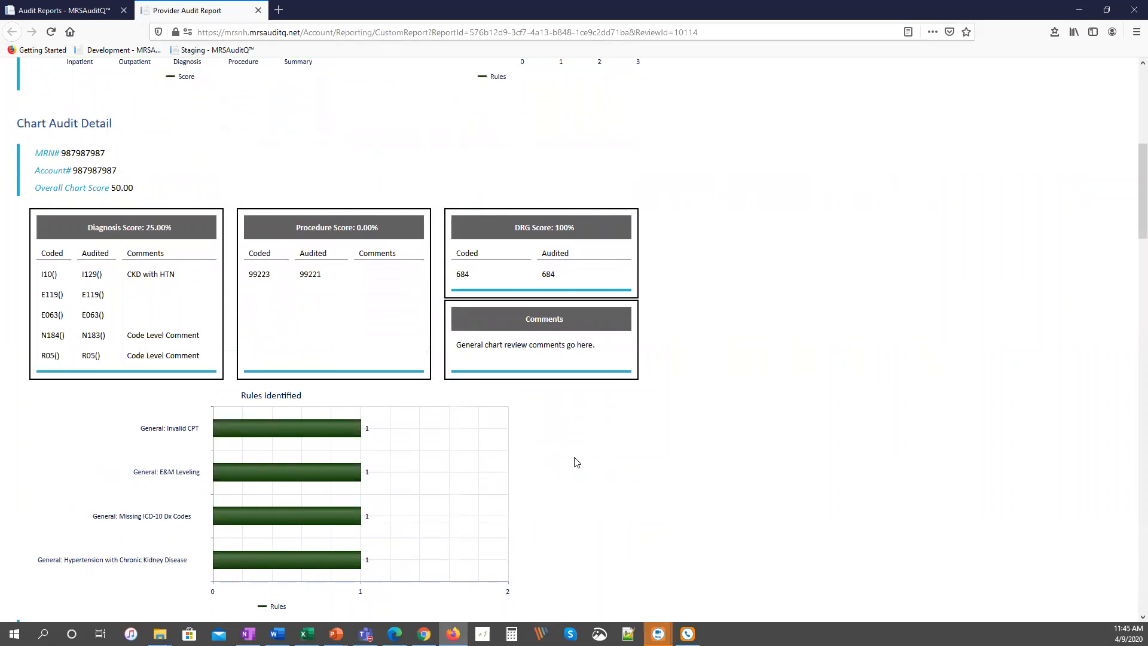
Generate the Executive Audit Summary for the AuditQ Lite Test #1 review and examine its accuracy scores, rules and recommendations.
click(59, 11)
mouse_move(296, 101)
click(323, 144)
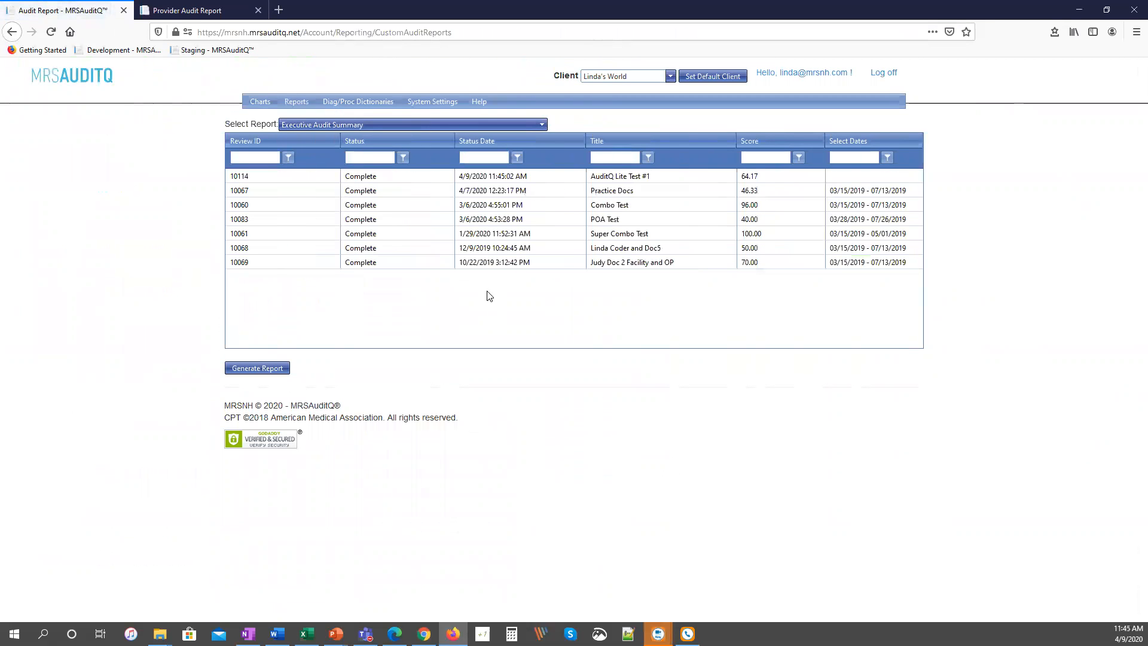
click(496, 177)
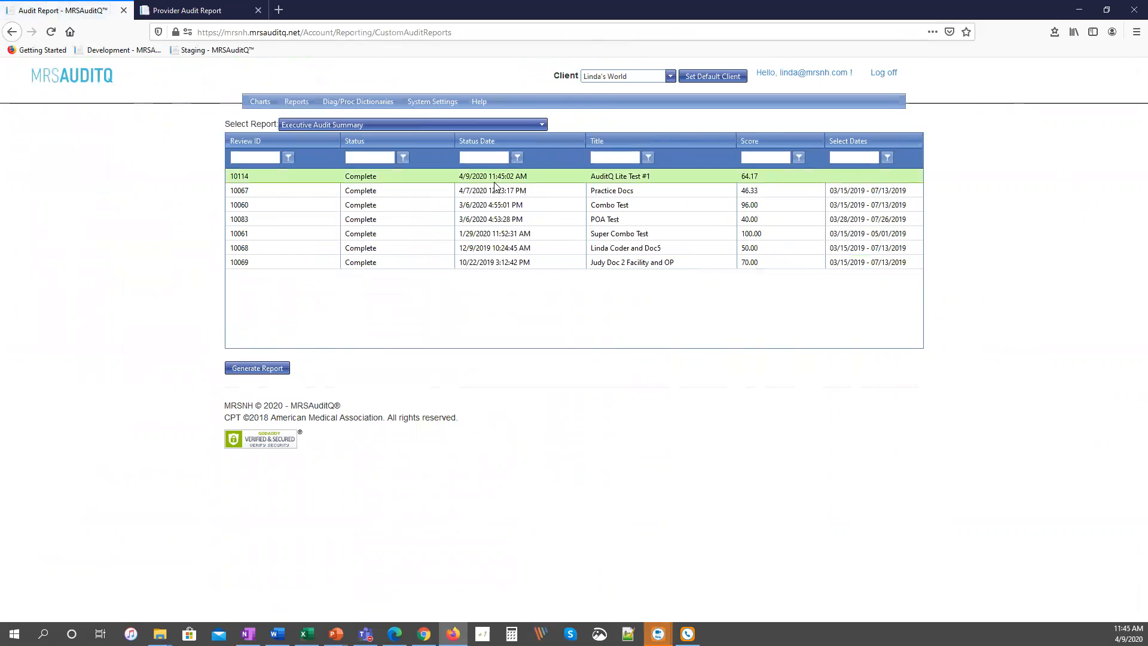
click(273, 368)
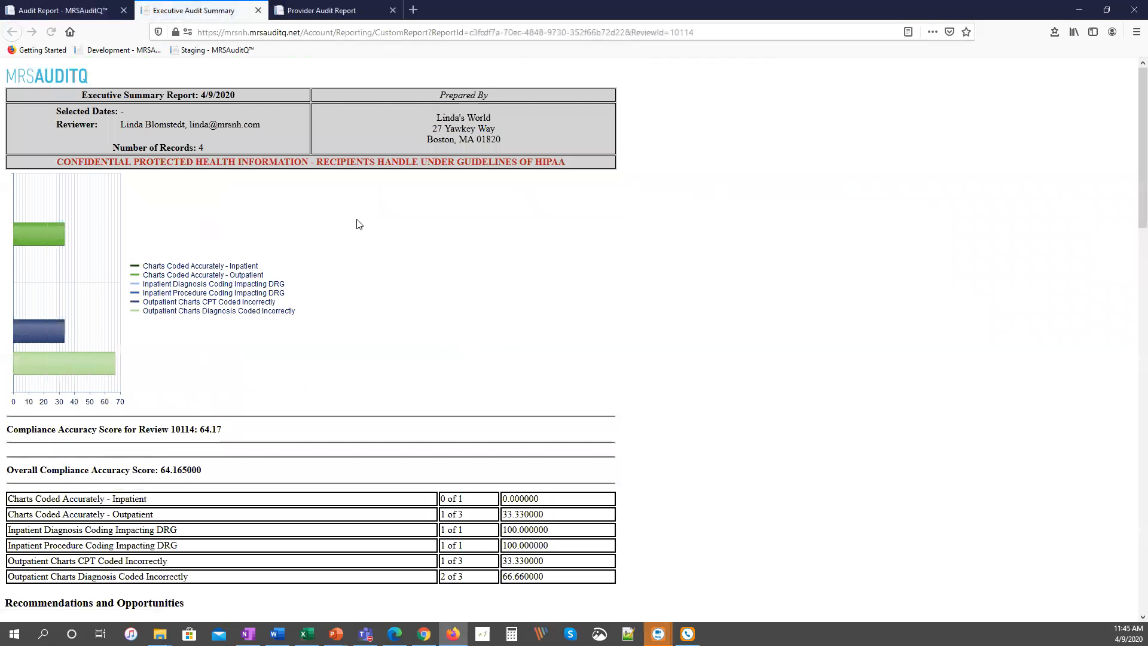
scroll(487, 317, down, 4)
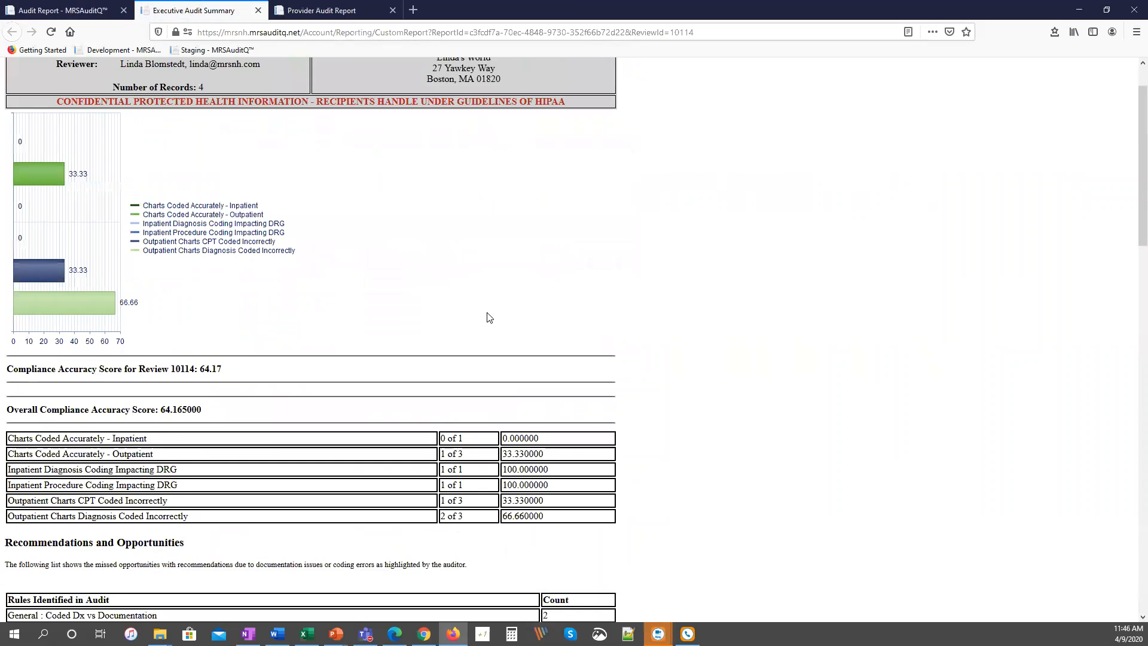
scroll(544, 344, down, 3)
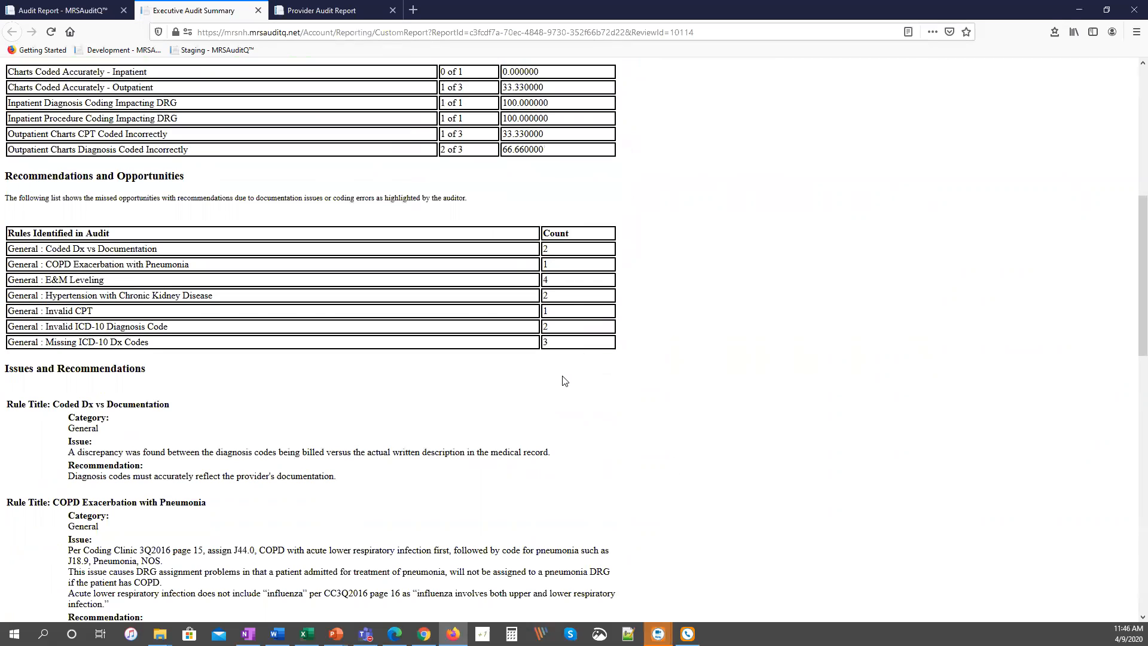
Return to the audit application, log off, and log in to the Basic account with its e-mail and password.
click(77, 10)
mouse_move(302, 101)
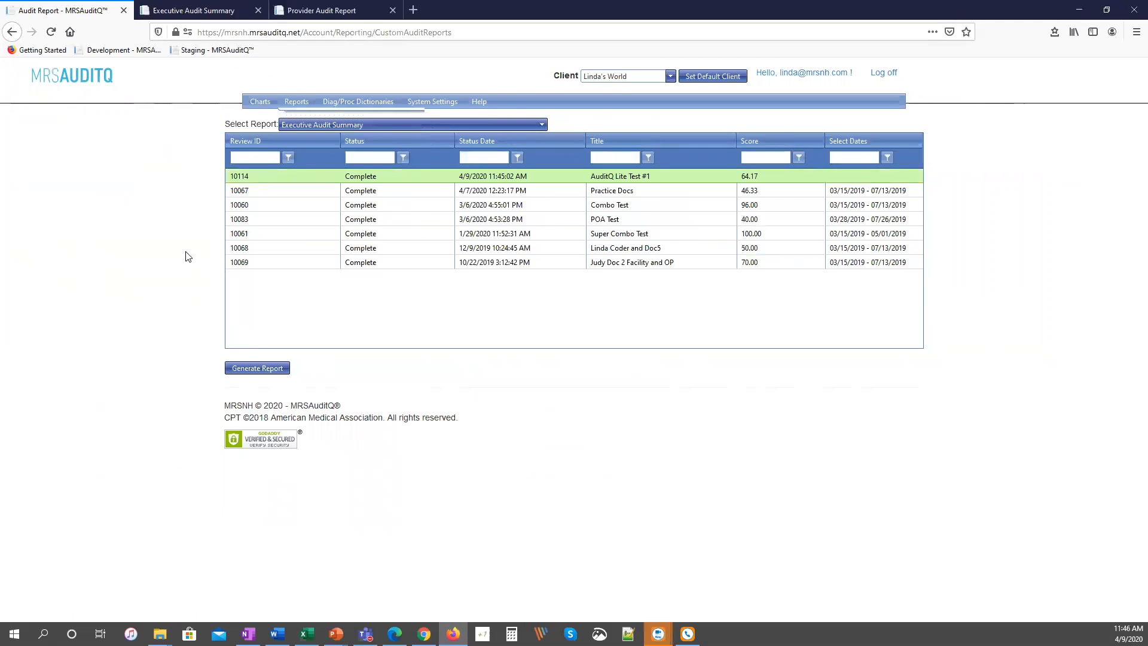
key(alt+Tab)
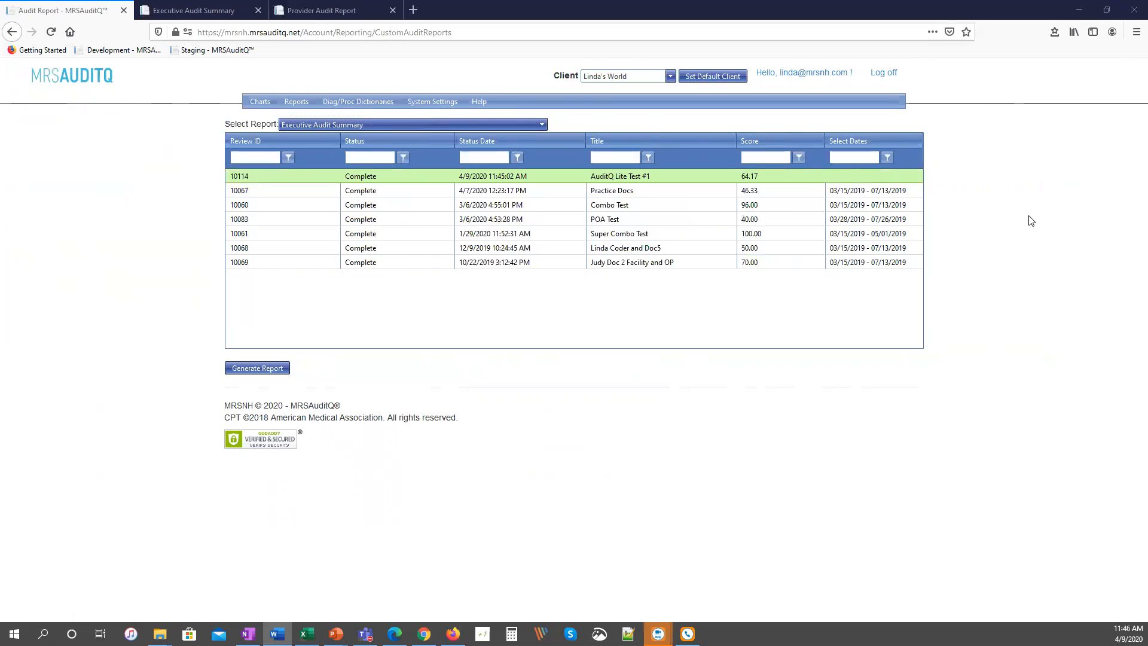
click(883, 73)
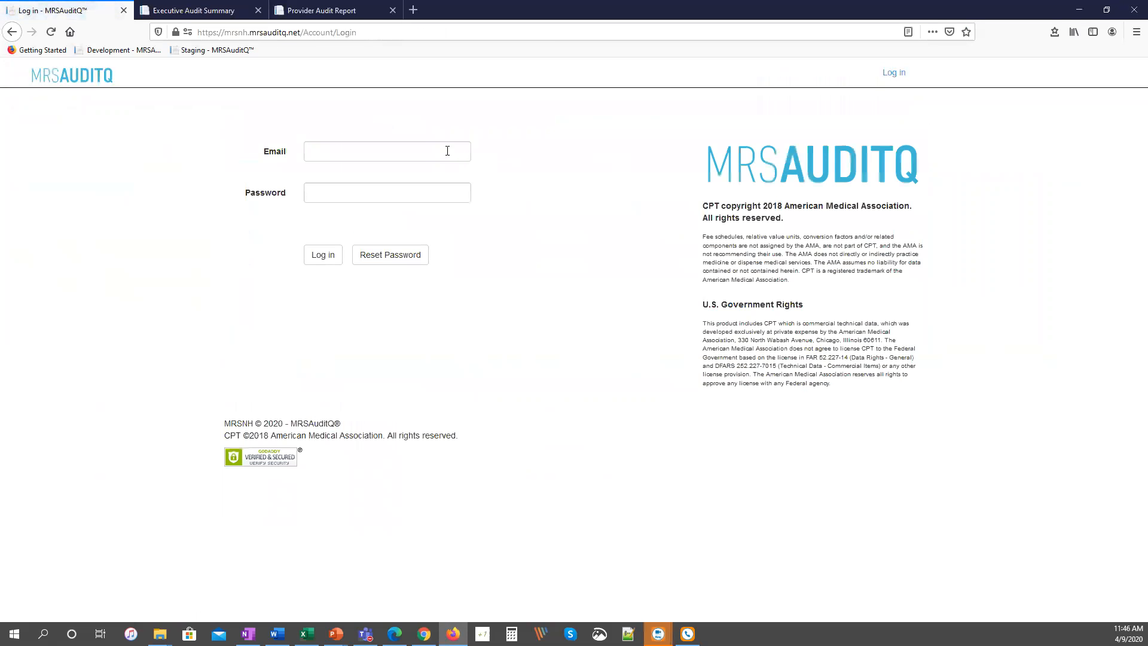
click(447, 150)
click(402, 205)
click(373, 191)
text(******)
key(Return)
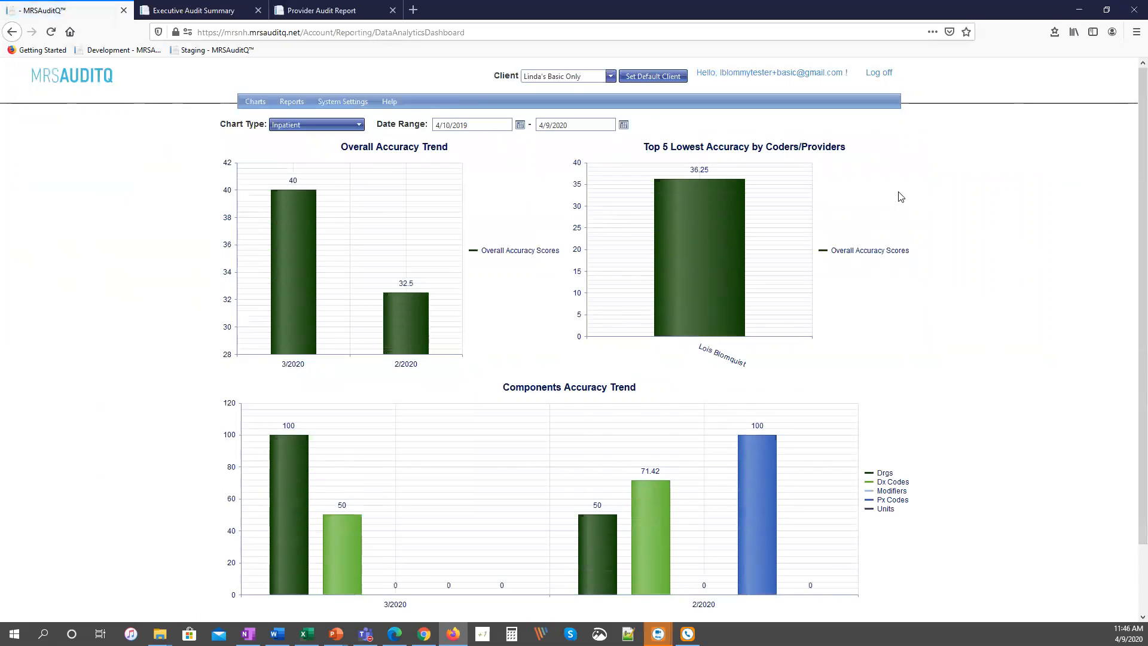
Open Patient & Chart Entry, select the Demo Review for AuditQ Basic review, and start a new chart.
mouse_move(342, 102)
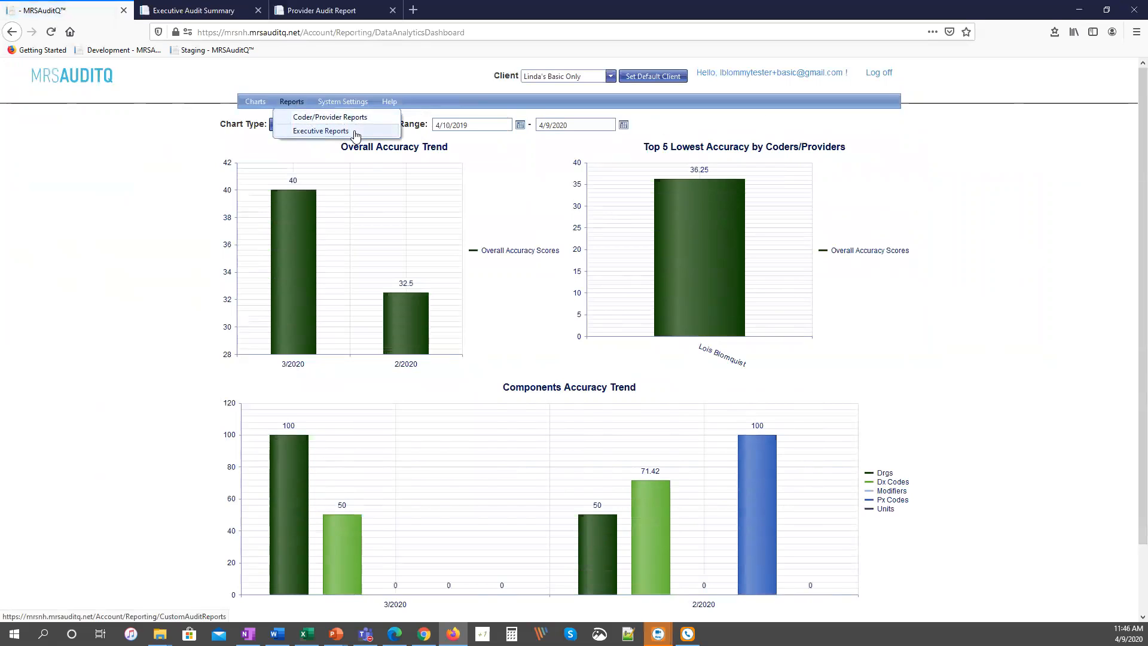
mouse_move(255, 101)
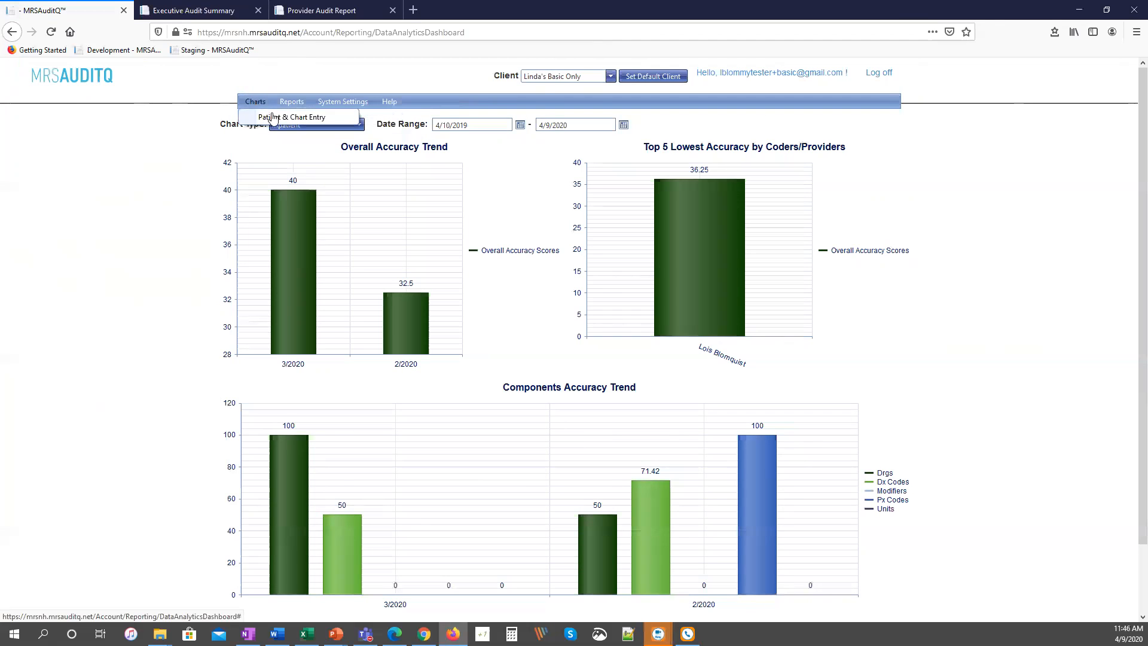
click(274, 117)
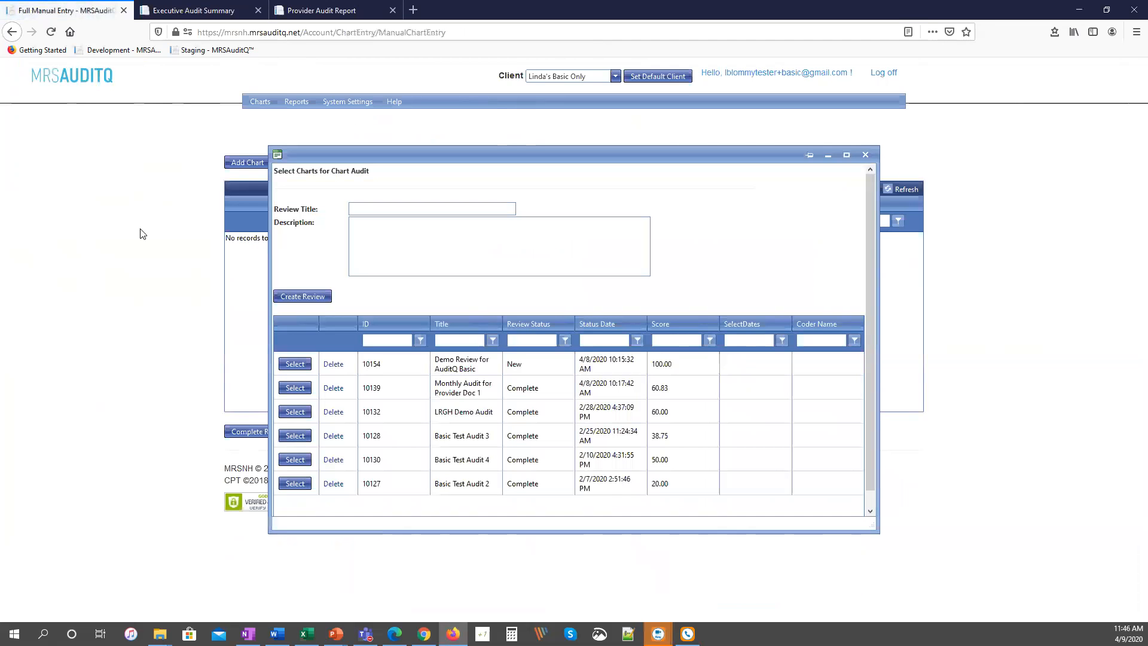
click(374, 229)
click(374, 230)
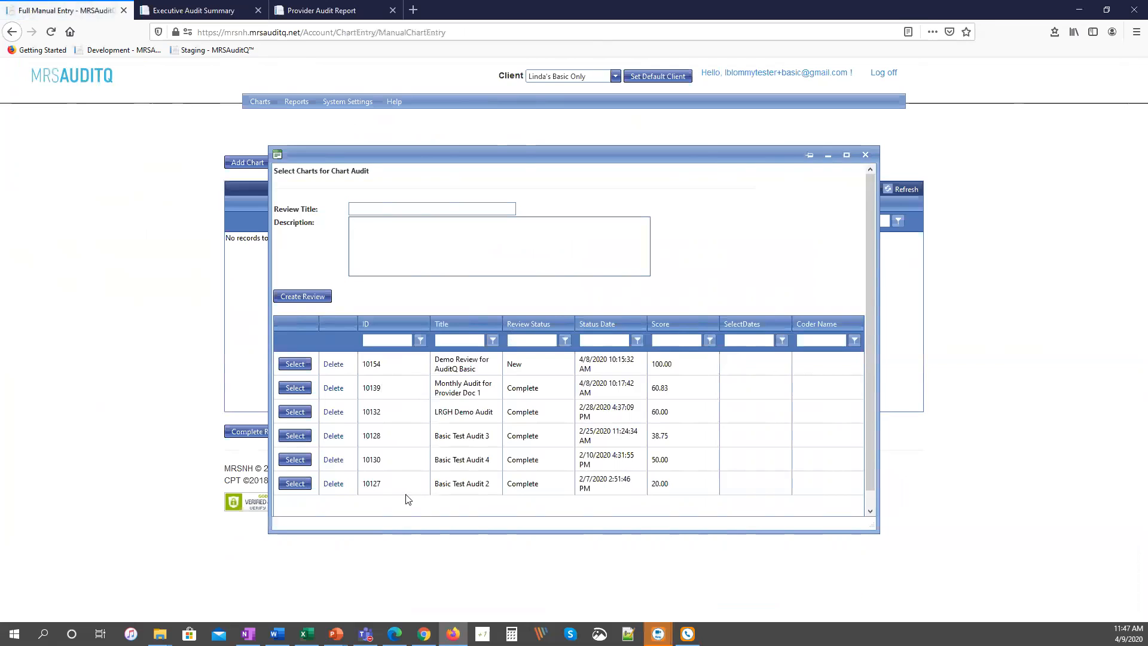
click(294, 363)
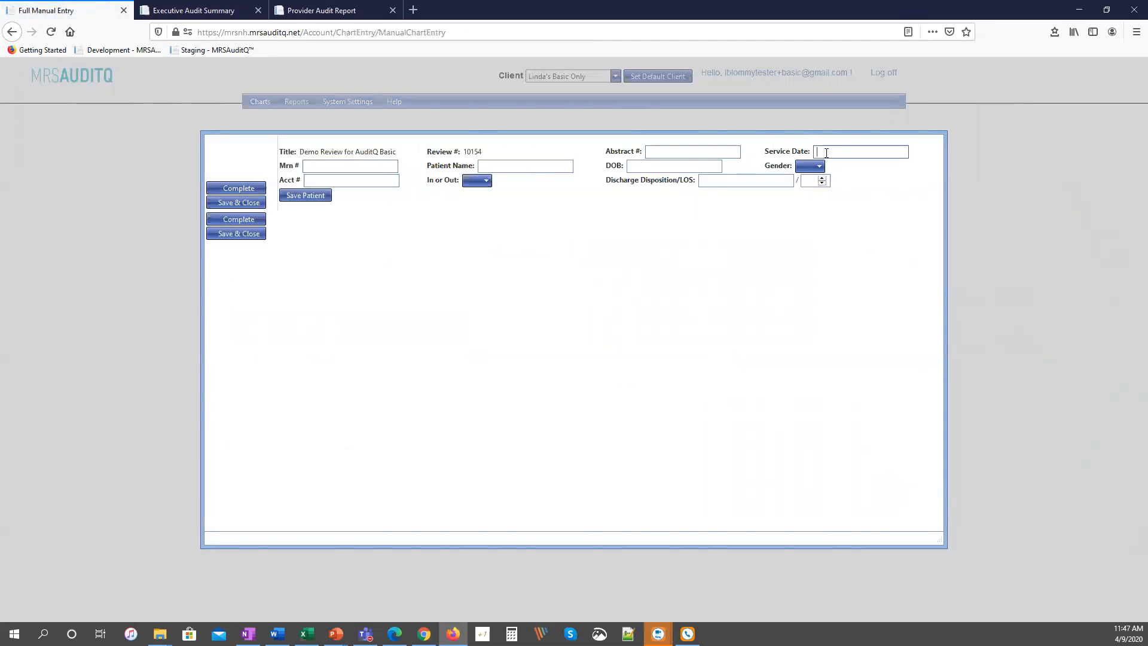
Set the chart's service date to 02/05/2020 and enter the medical record number and the patient's name.
text(052)
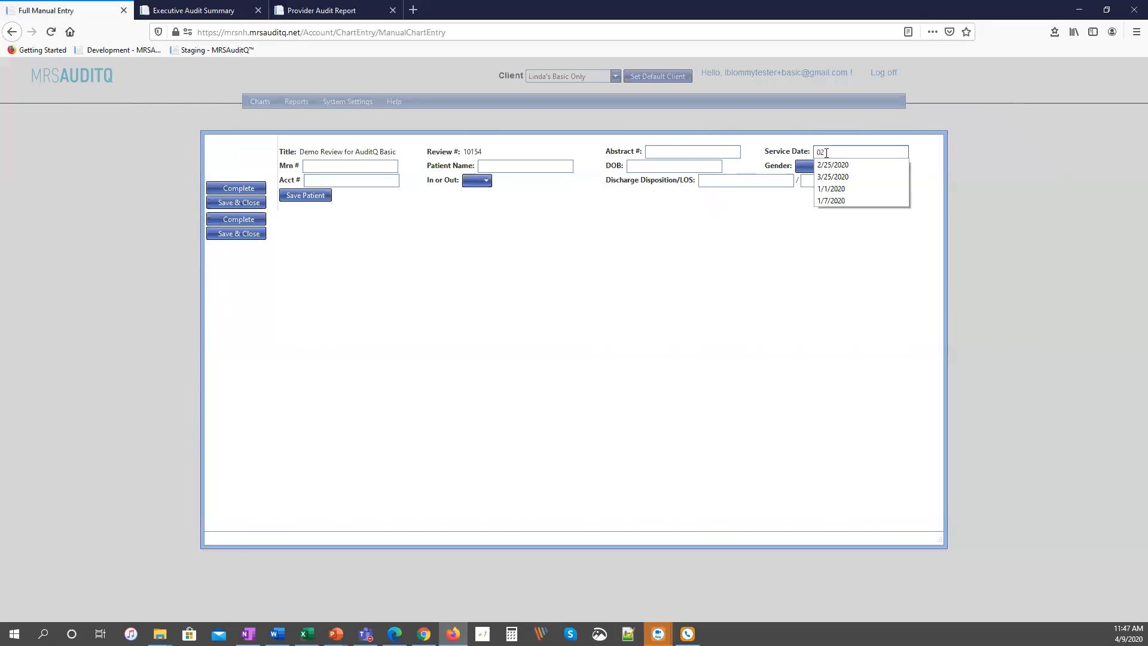
text(/05/2020)
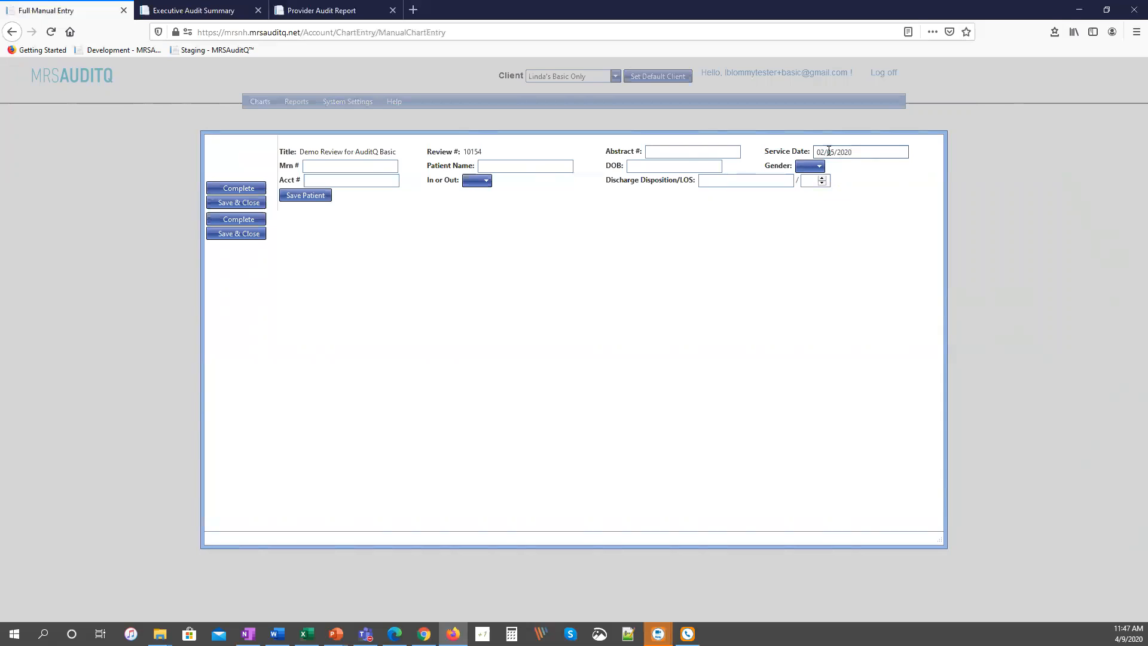
click(827, 180)
text(123456)
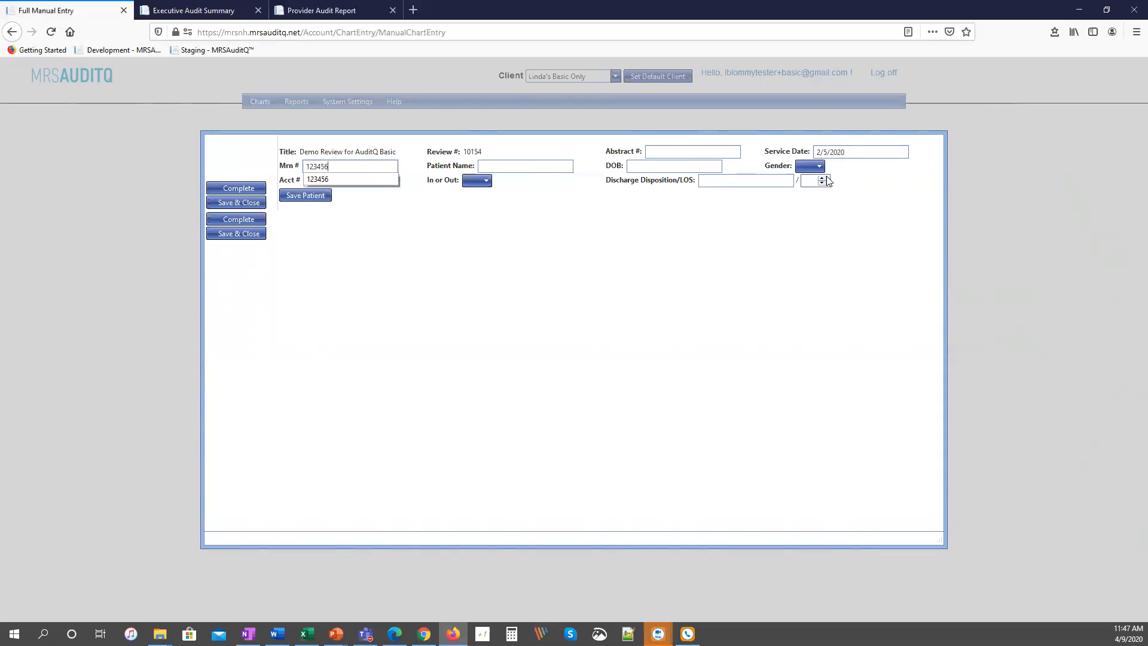
key(Tab)
text(Last1)
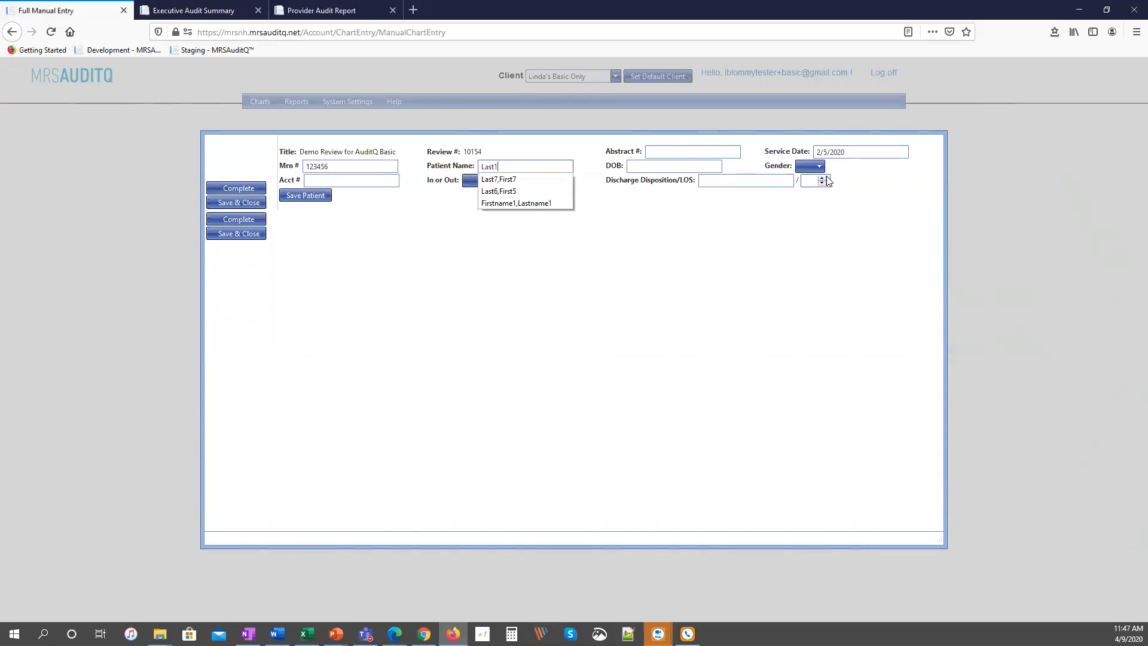
text(,First1)
key(Tab)
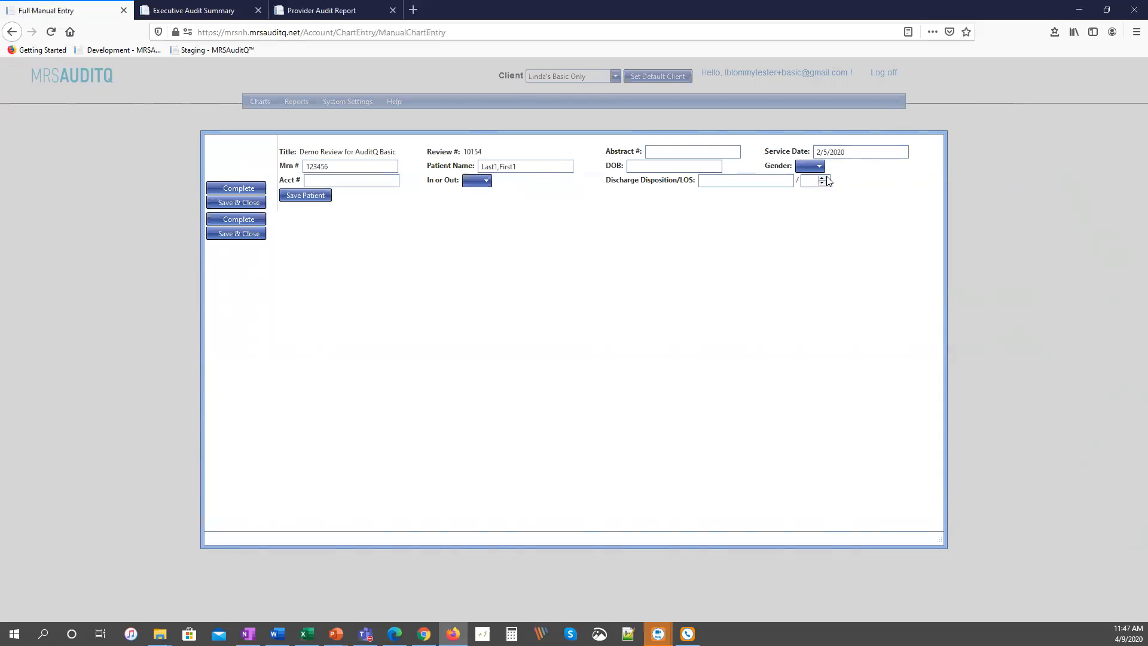
Enter the patient's date of birth, gender M, account number and chart type O, and save the patient.
text(5/5/1964)
key(Tab)
text(123456)
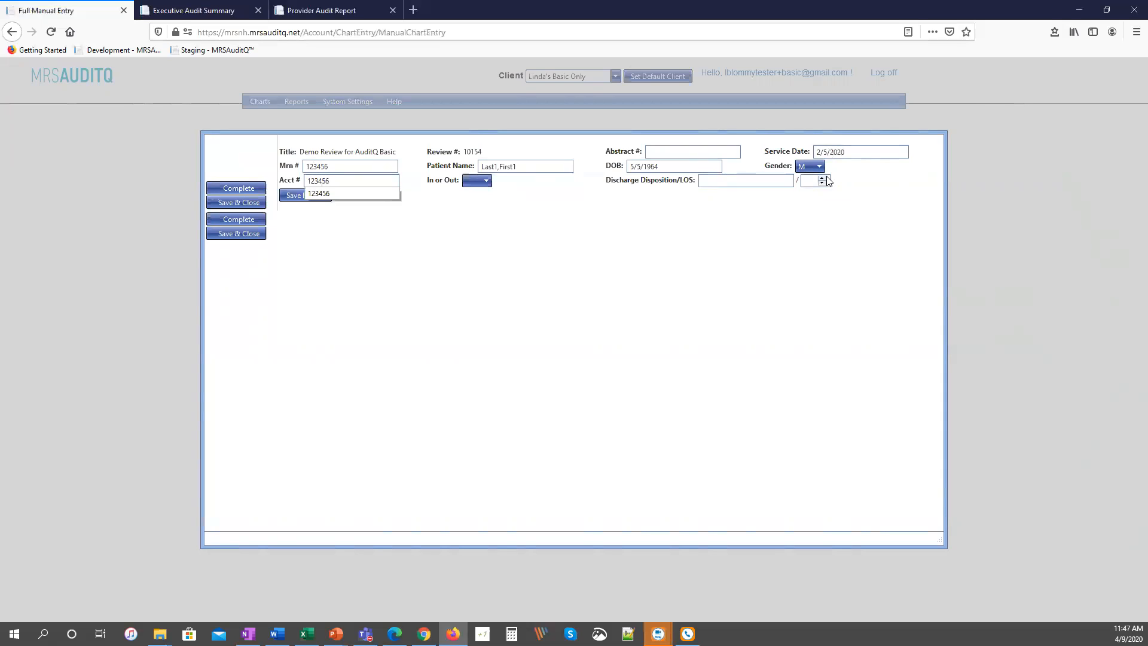
key(Tab)
key(o)
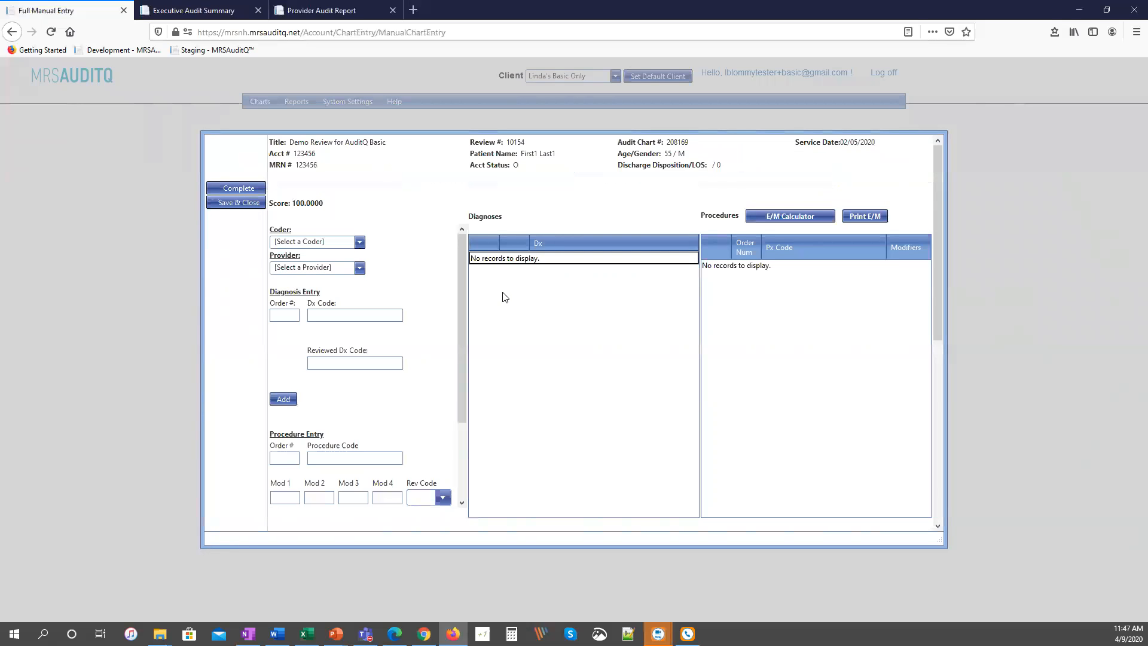
Assign the available coder and Provider Doc 1 to the chart.
click(359, 242)
click(299, 271)
click(325, 268)
click(325, 295)
Add diagnosis order 1 with a Dx Code and a different Reviewed Dx Code.
click(286, 315)
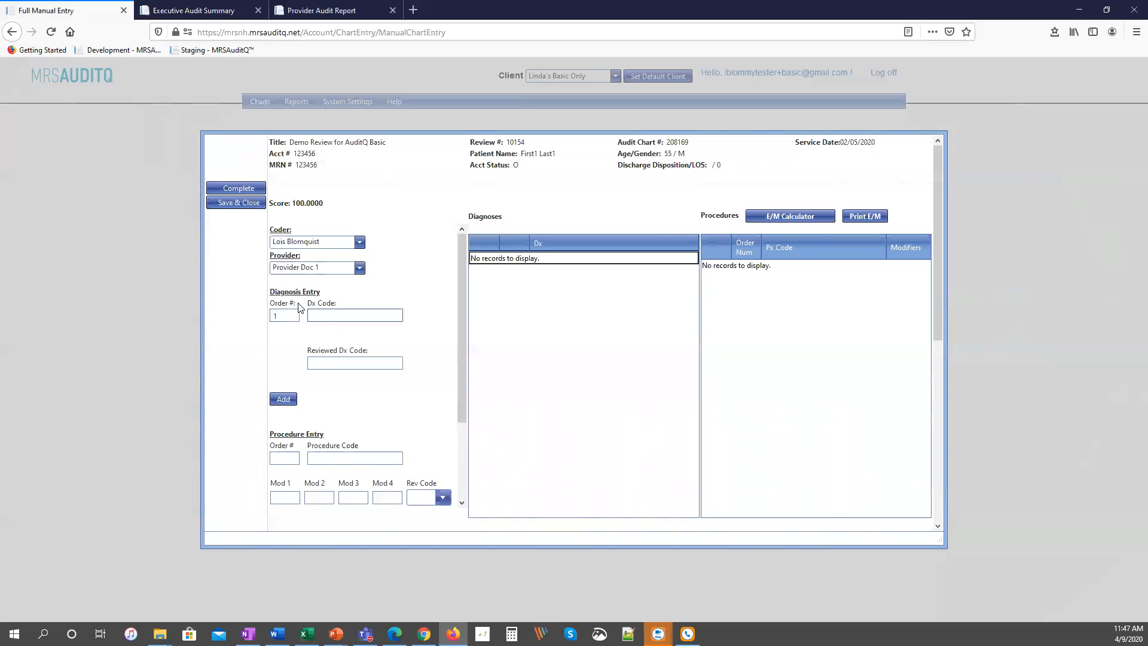
key(Tab)
text(I12)
key(Tab)
key(Return)
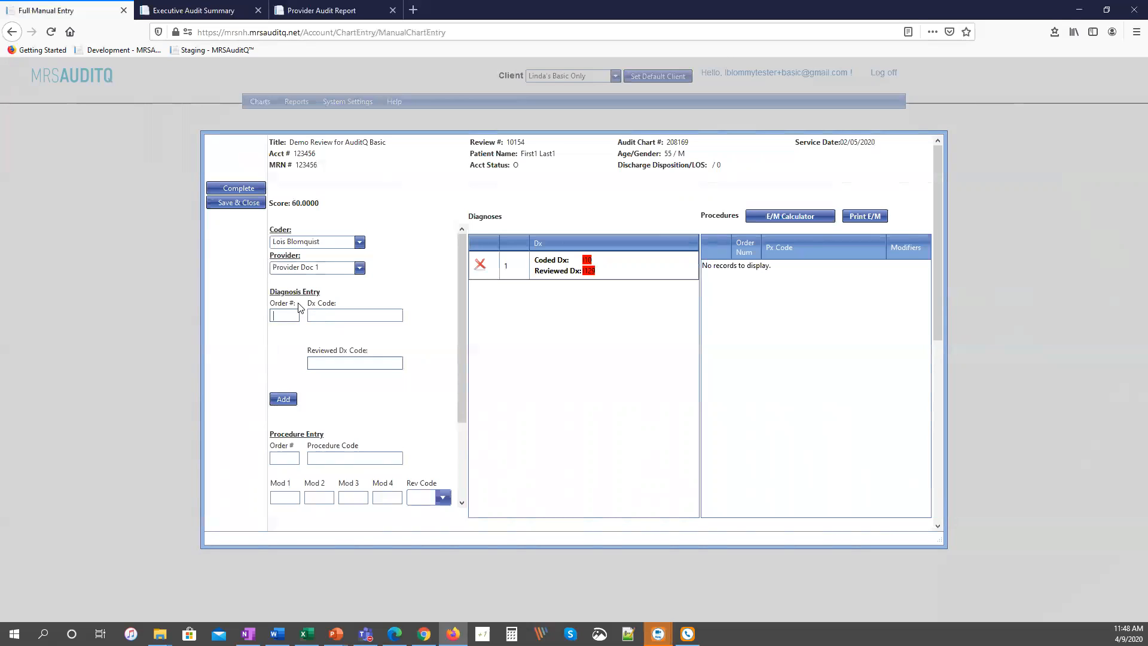
Add diagnosis order 2 with Dx Code N183 and Reviewed Dx Code N183.
key(Tab)
text(N183)
key(Tab)
text(N183)
key(Tab)
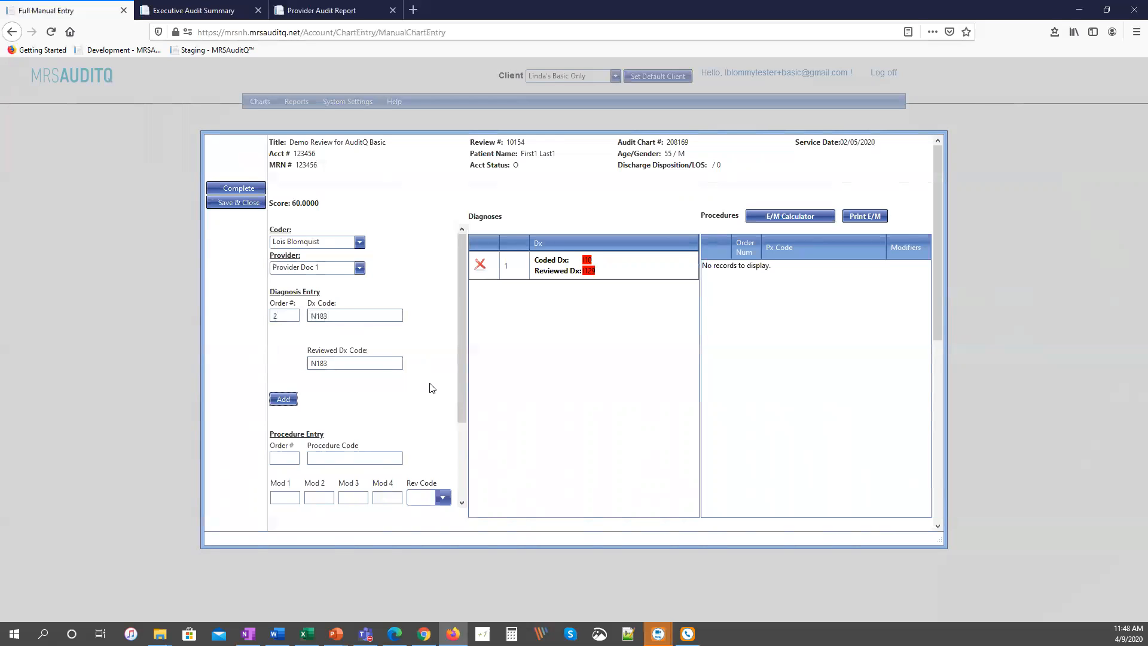
key(Return)
Apply the E&M Leveling and Hypertension with Chronic Kidney Disease rules, and save and close the chart.
scroll(432, 388, down, 2)
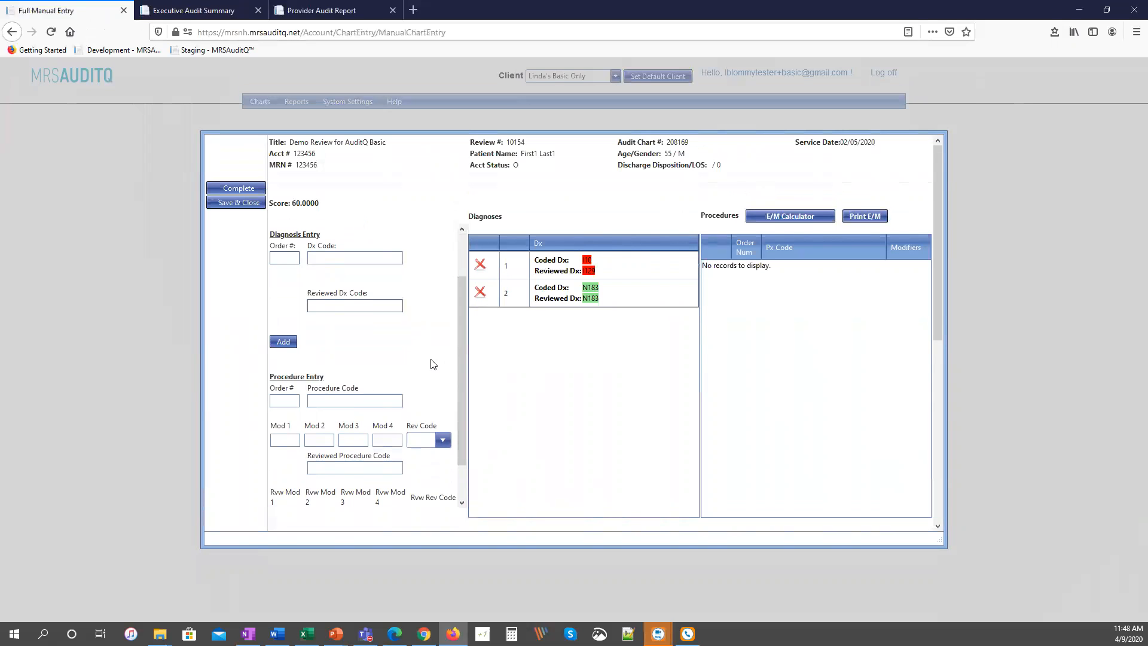
scroll(425, 369, down, 5)
scroll(459, 393, down, 2)
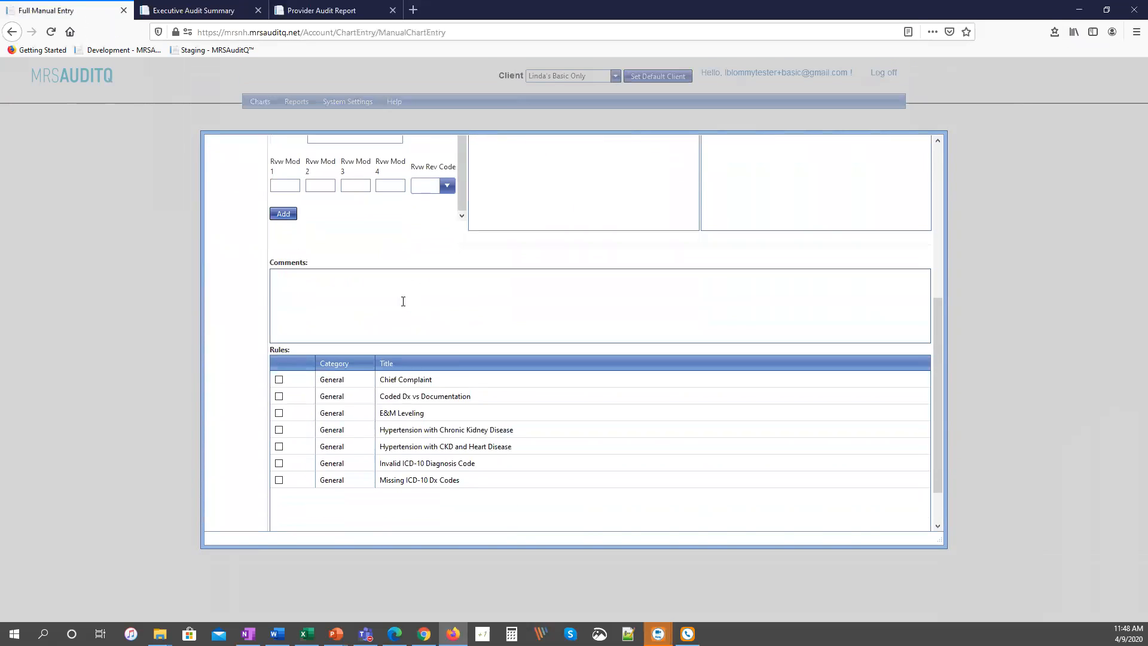
click(389, 297)
click(279, 413)
click(279, 430)
scroll(377, 470, down, 1)
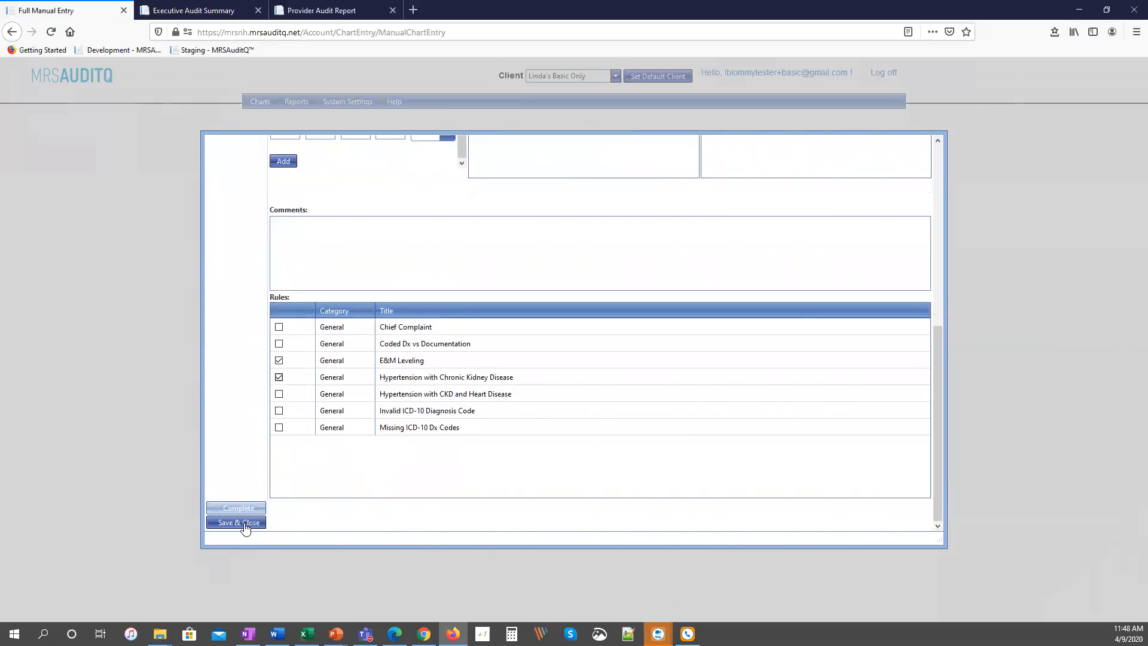
click(243, 523)
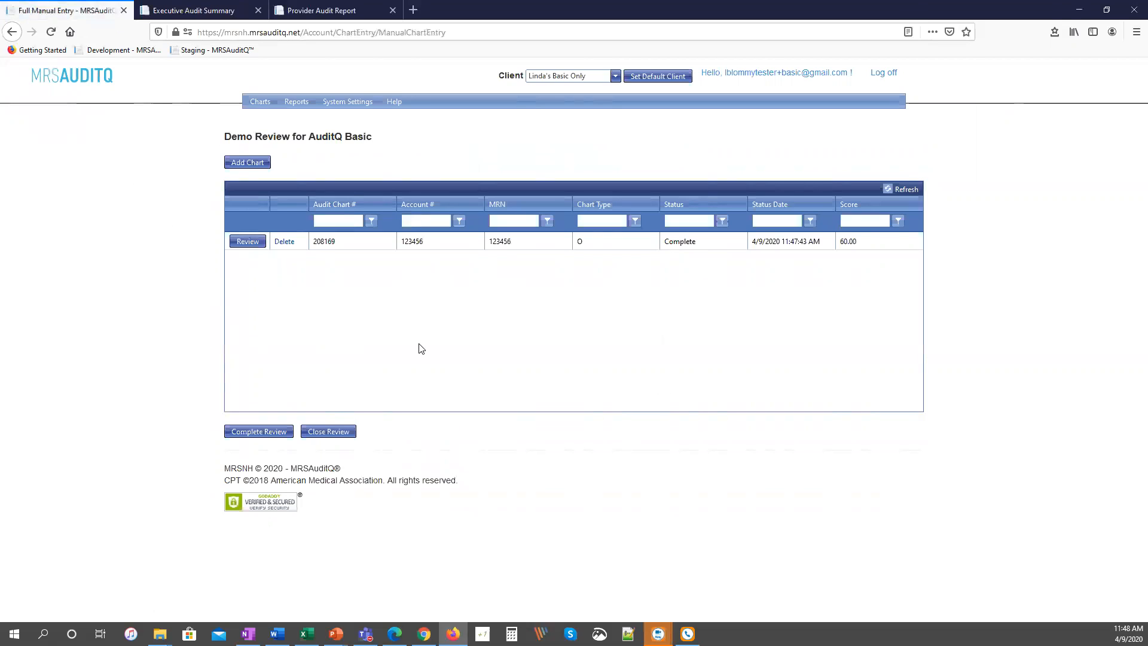
Complete the Demo Review for AuditQ Basic review and open the Coder/Provider Reports.
click(260, 433)
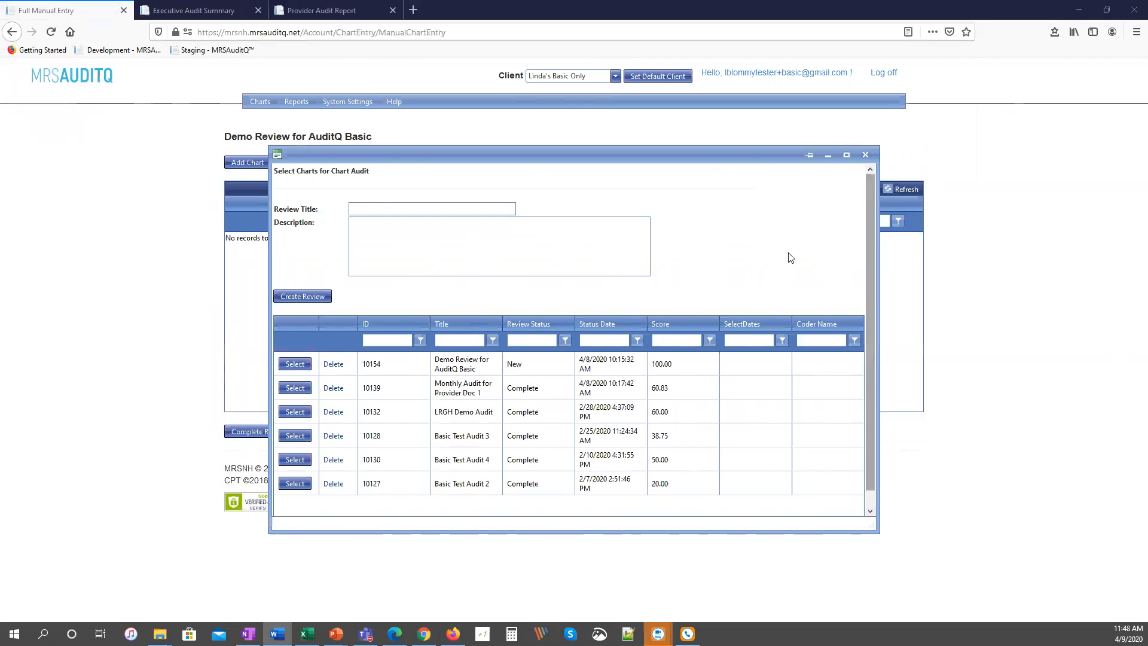
click(865, 155)
mouse_move(296, 101)
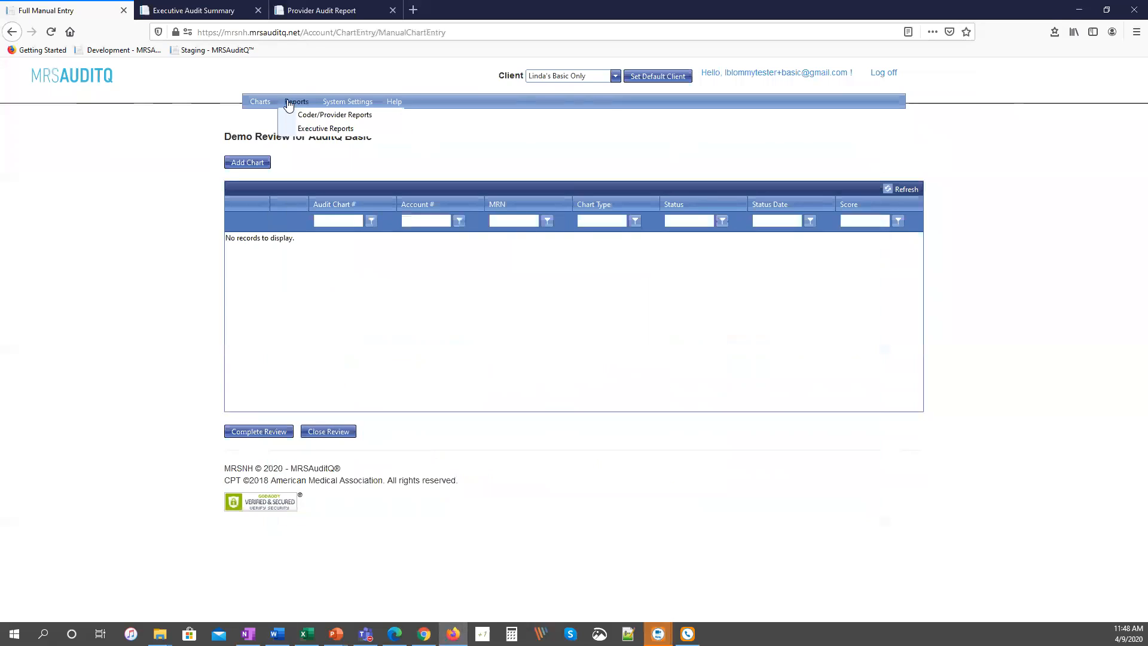
click(333, 115)
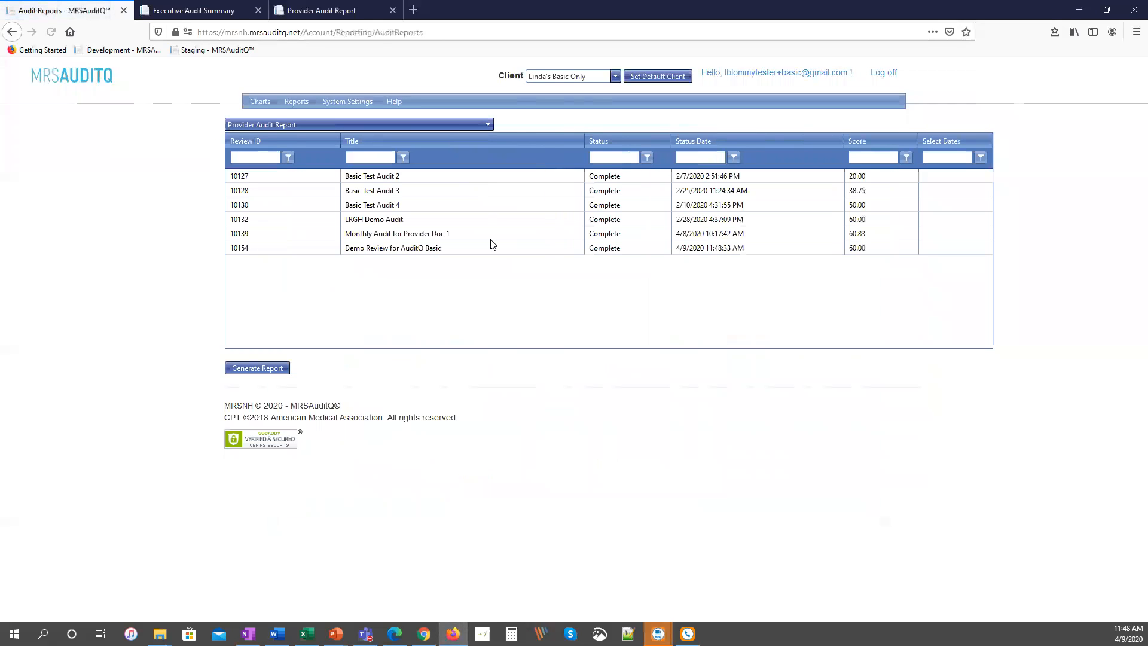
Generate the Coder Audit Report for the Monthly Audit for Provider Doc 1 review.
click(407, 235)
click(370, 125)
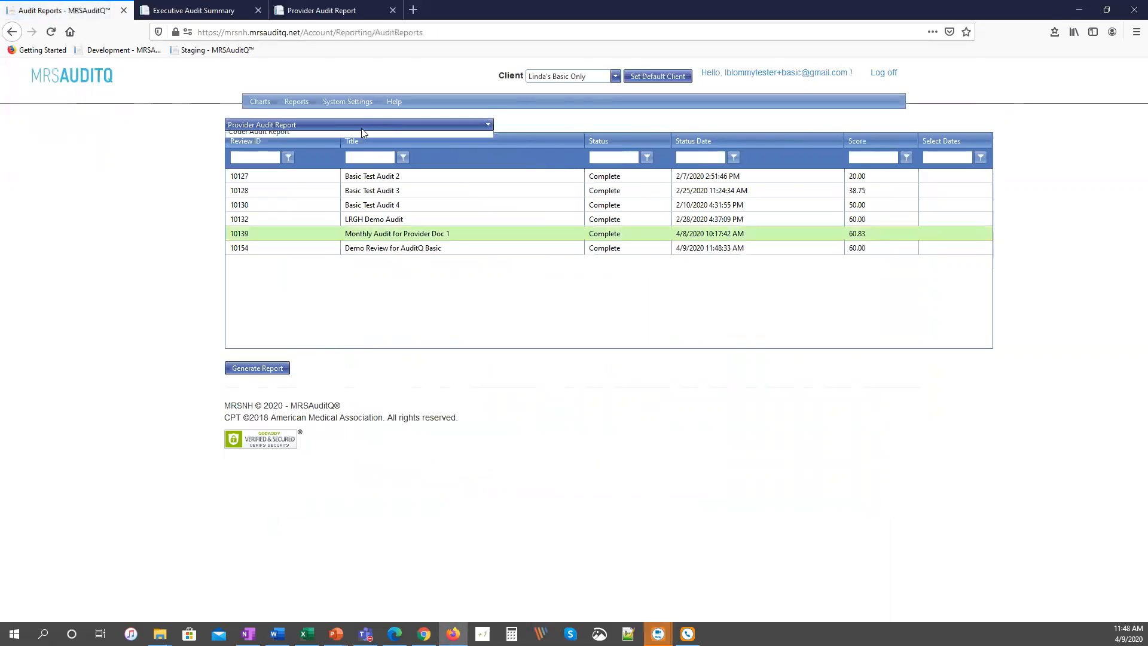
click(326, 149)
click(263, 369)
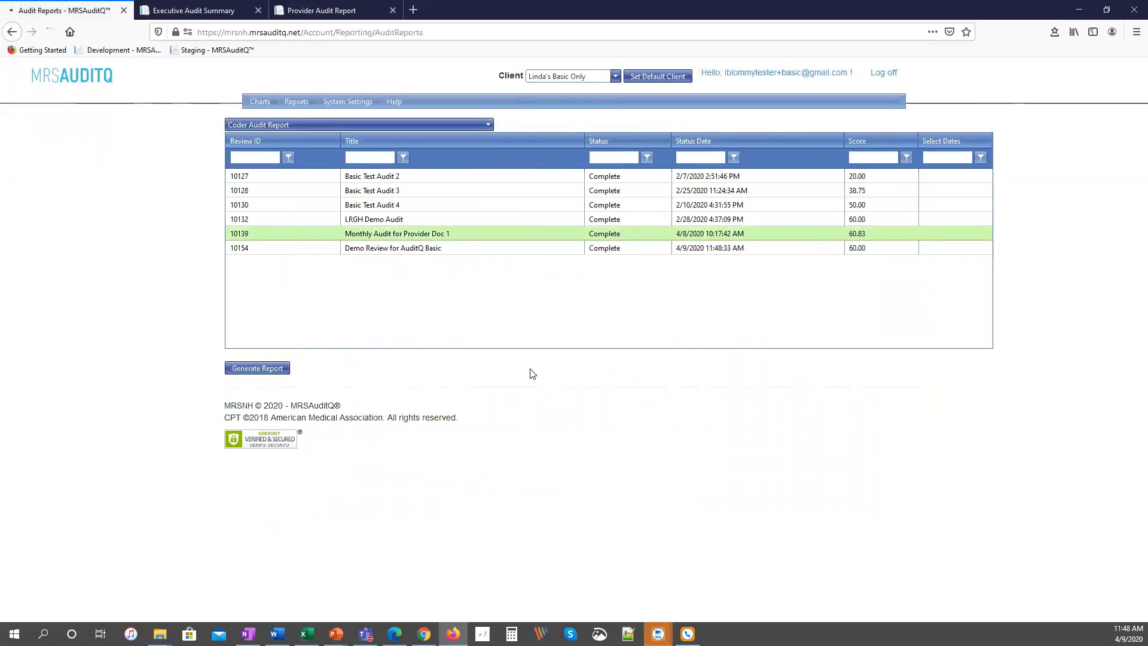